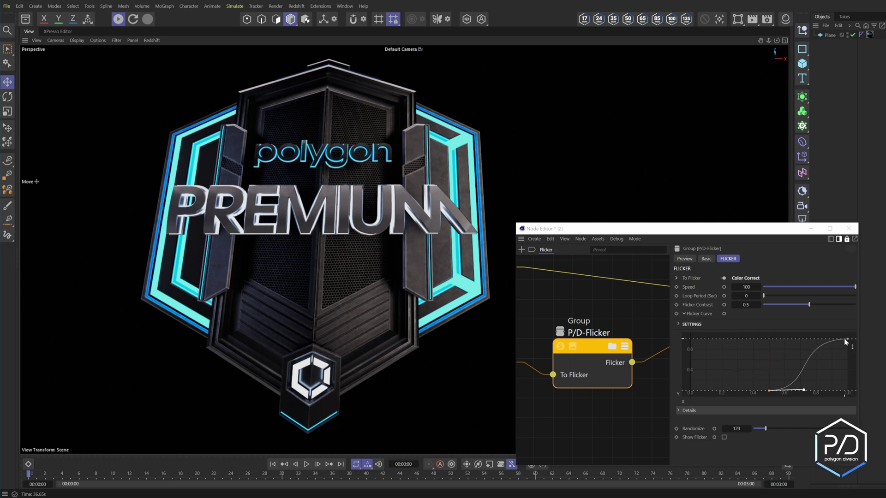
Steepen the P/D-Flicker node's Flicker Curve by moving its lower curve point towards higher X values
drag(847, 340, 791, 339)
key(ctrl+z)
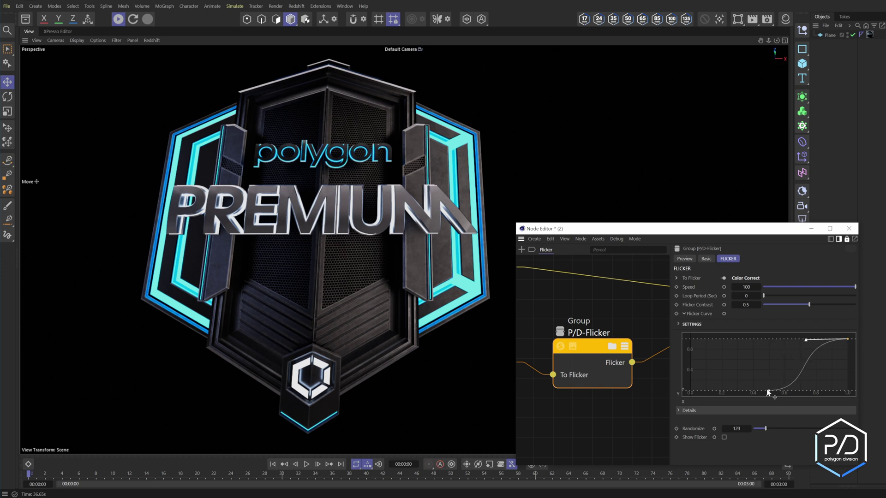
drag(769, 392, 790, 391)
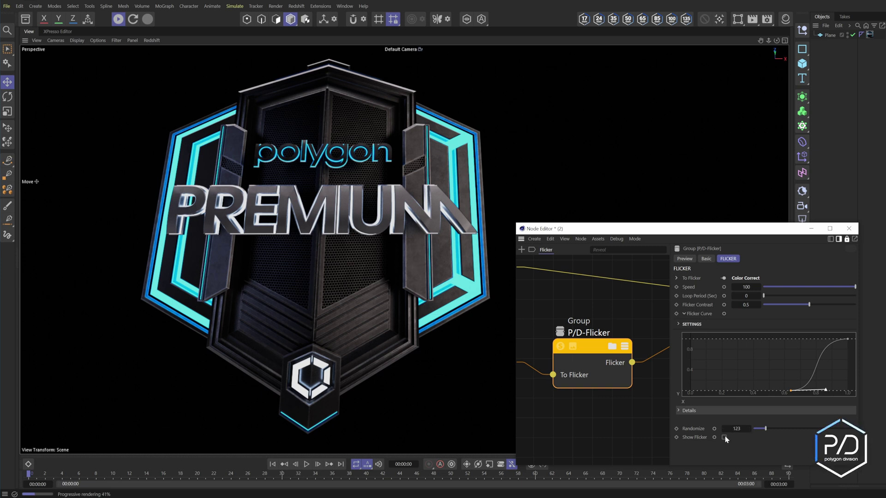
Enable Show Flicker on the P/D-Flicker node, play the animation to preview the flicker, and stop playback
click(723, 437)
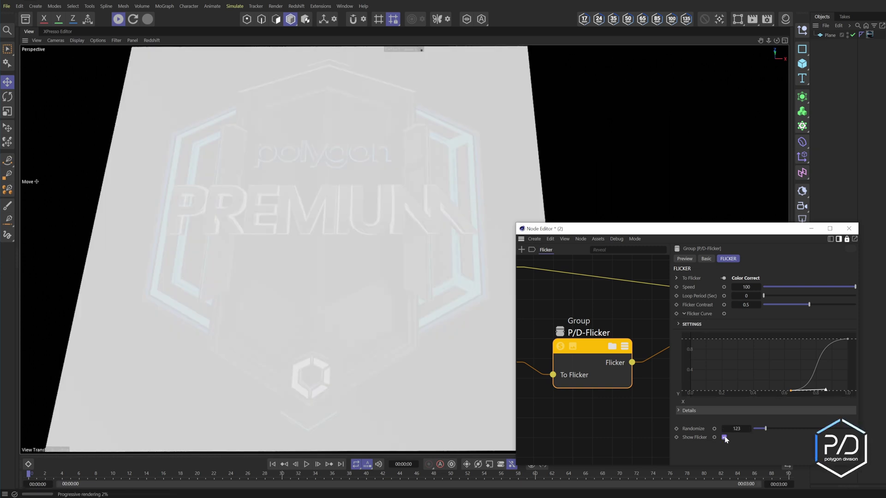
click(305, 463)
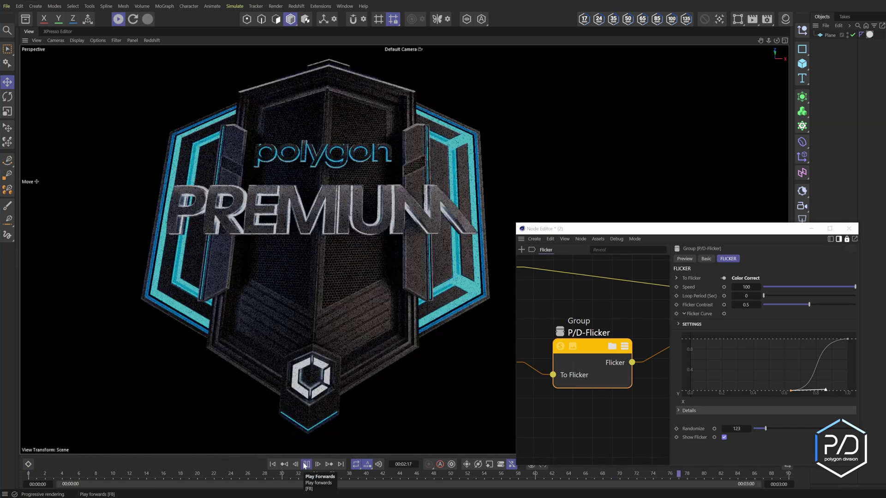
click(305, 464)
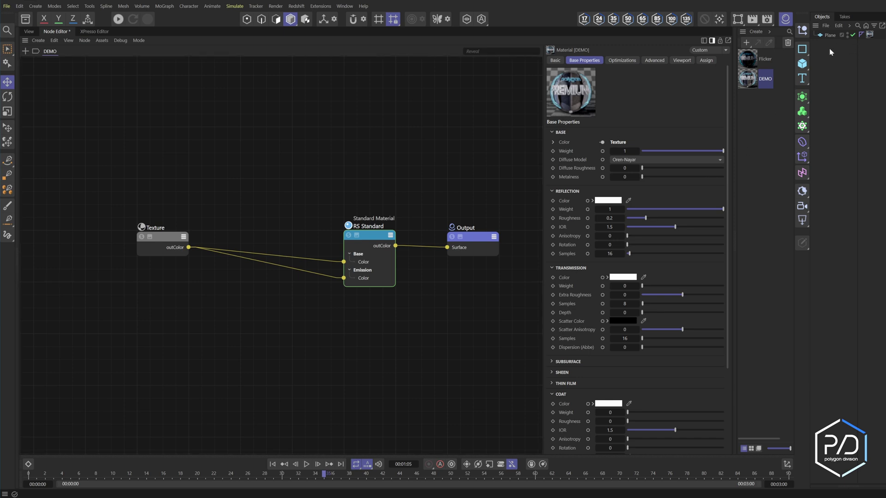
Examine the DEMO material's Texture node and the emission settings of its RS Standard node
click(168, 239)
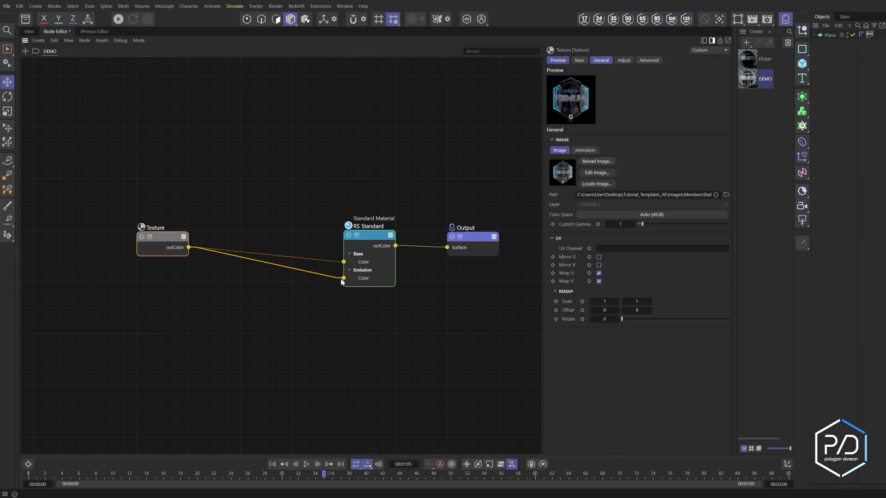
click(395, 279)
scroll(564, 386, down, 5)
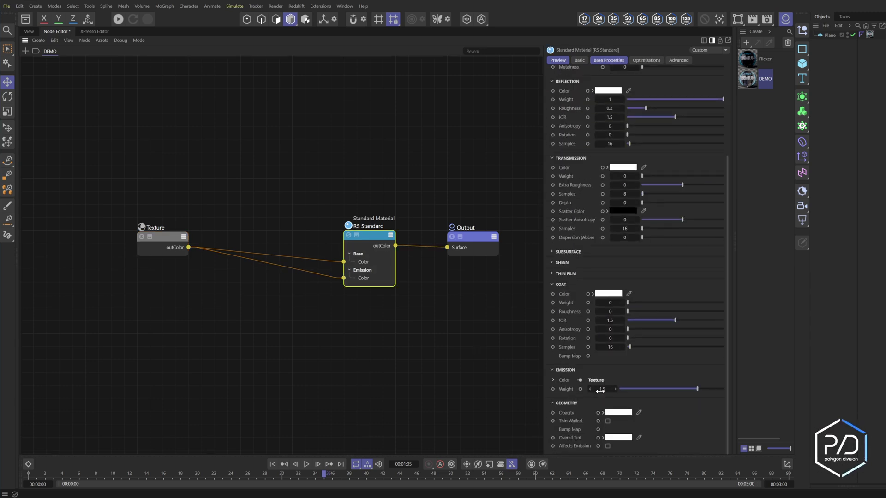
Create an empty group node in the DEMO material, name it P/D-Flicker and colour it orange
middle_drag(293, 321, 287, 314)
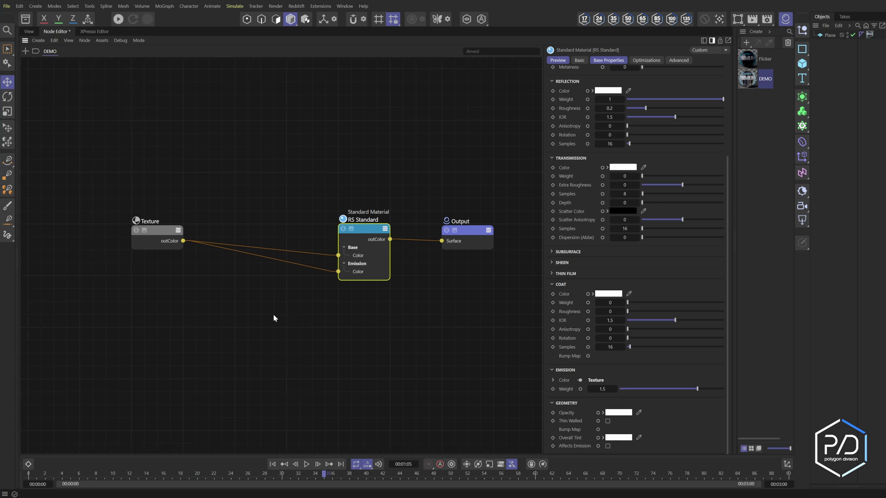
right_click(274, 319)
click(298, 375)
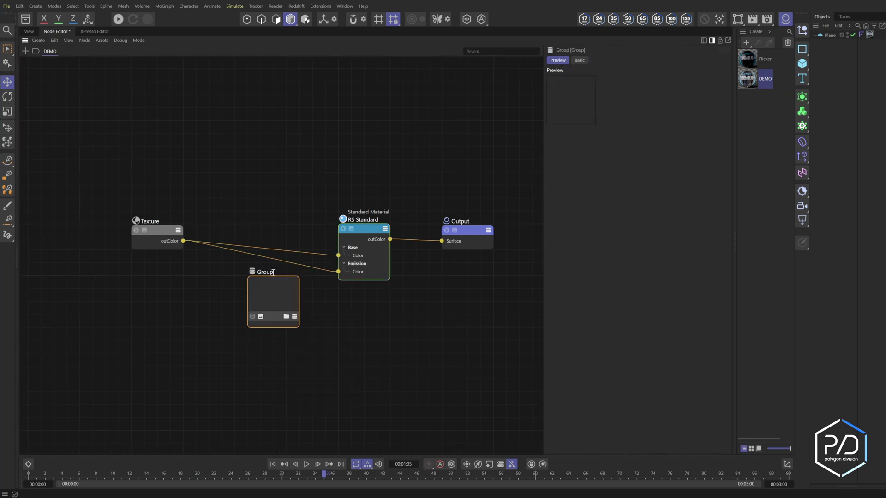
click(579, 60)
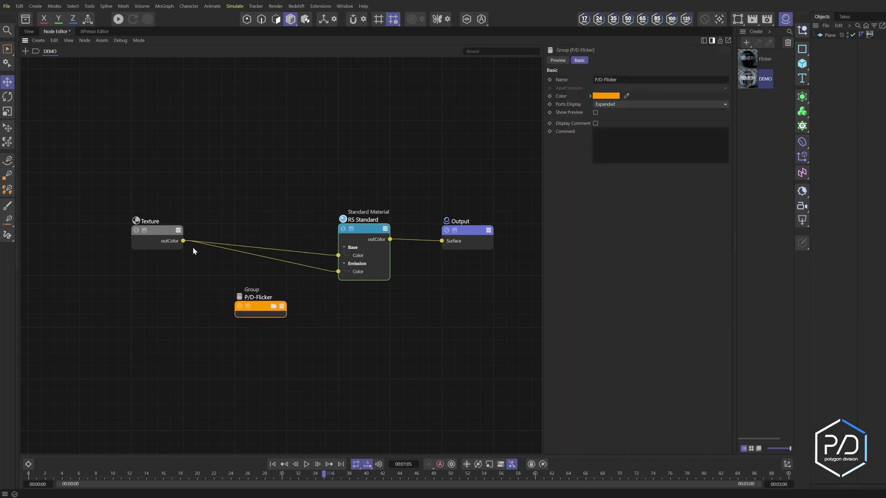
Connect the Texture's outColor and the RS Standard's Emission Color to the P/D-Flicker group, and open the group
drag(183, 241, 263, 311)
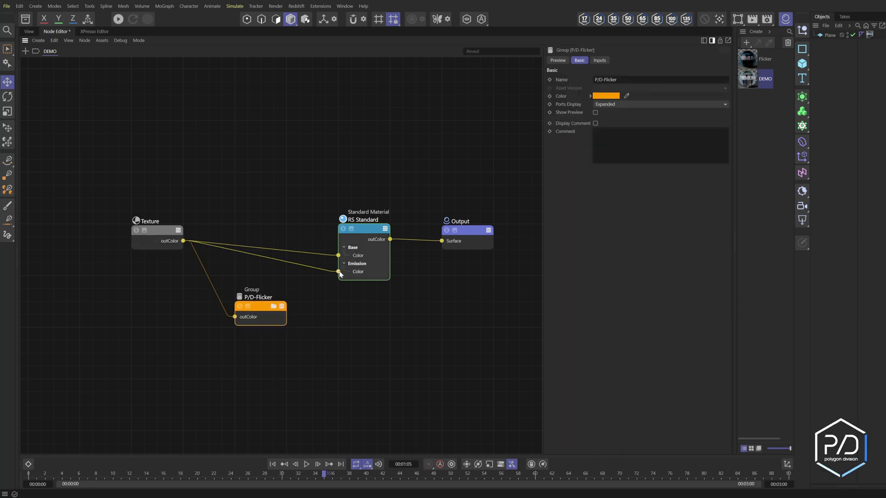
drag(319, 291, 276, 324)
double_click(240, 330)
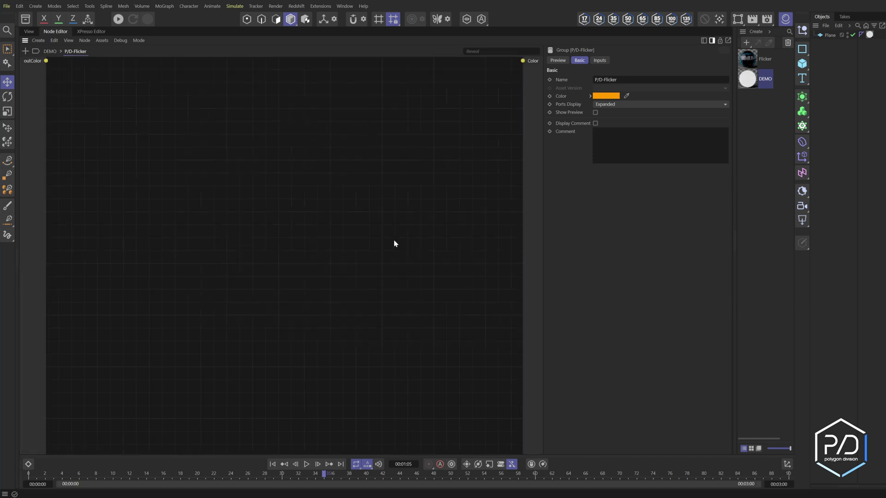
Add a Maxon Noise node inside the P/D-Flicker group and place it near the middle of the graph
double_click(349, 249)
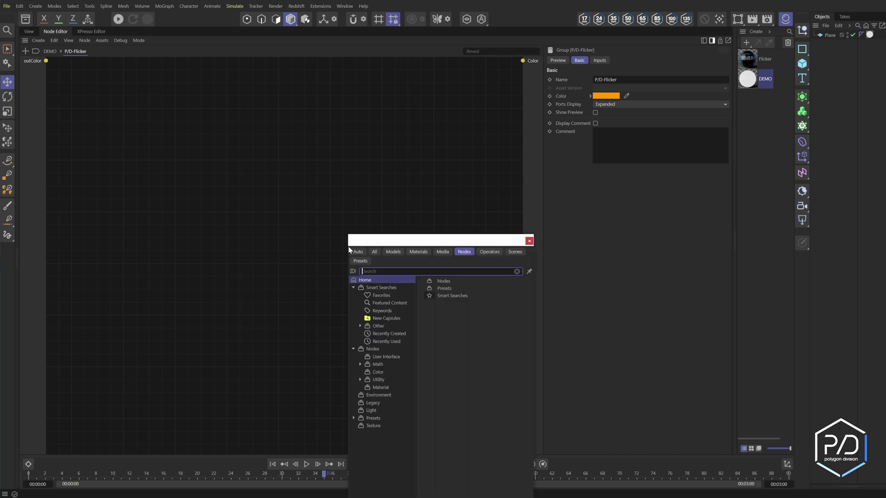
text(max)
key(Return)
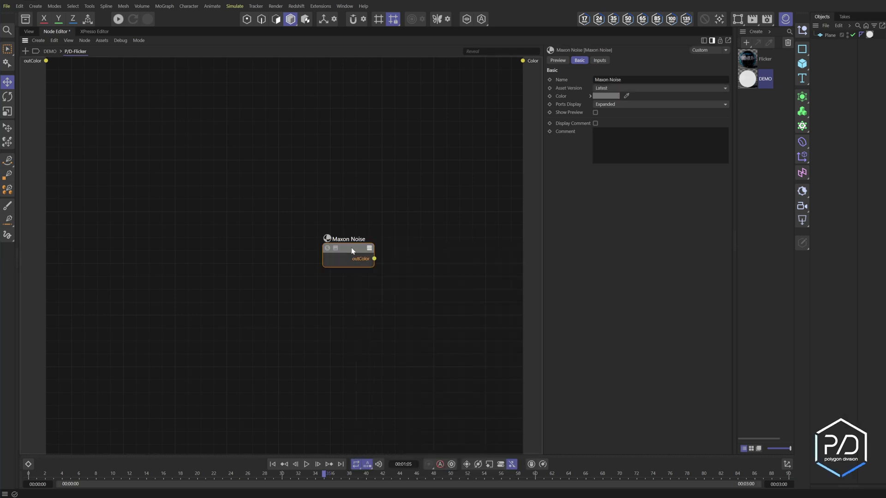
drag(350, 247, 304, 220)
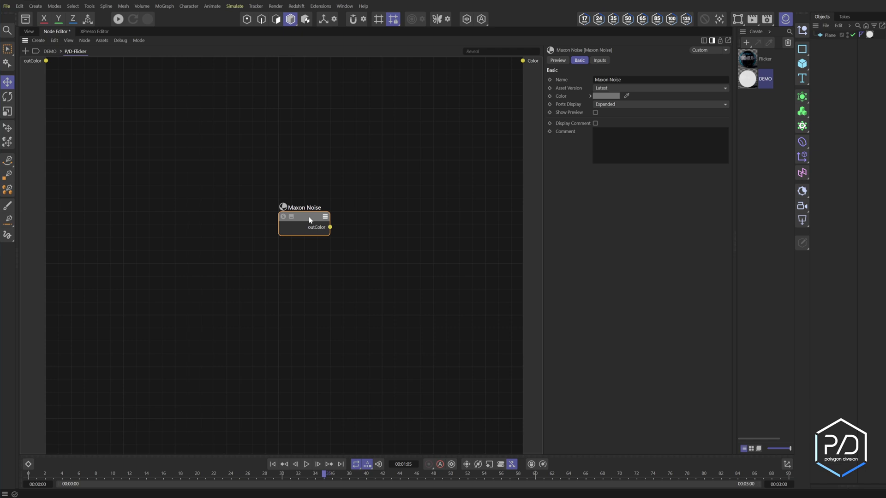
Expose the Speed, Loop Period, Overall Scale and Contrast ports on the Maxon Noise node
click(599, 61)
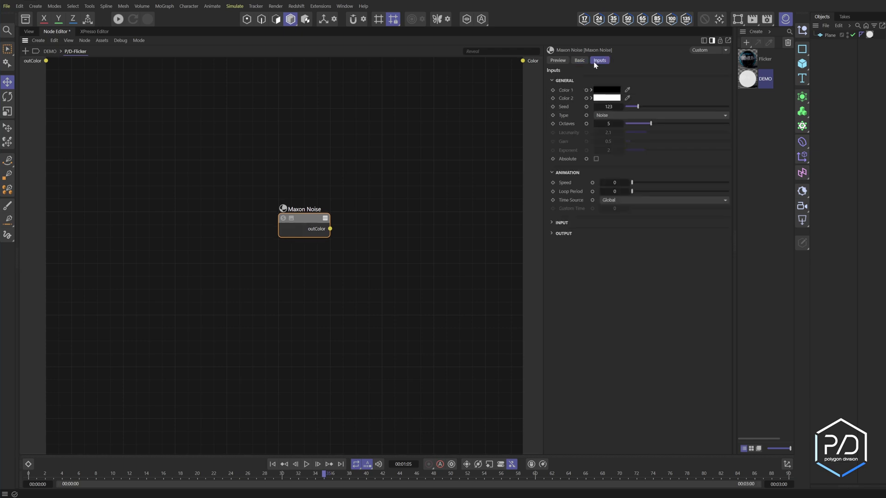
click(592, 183)
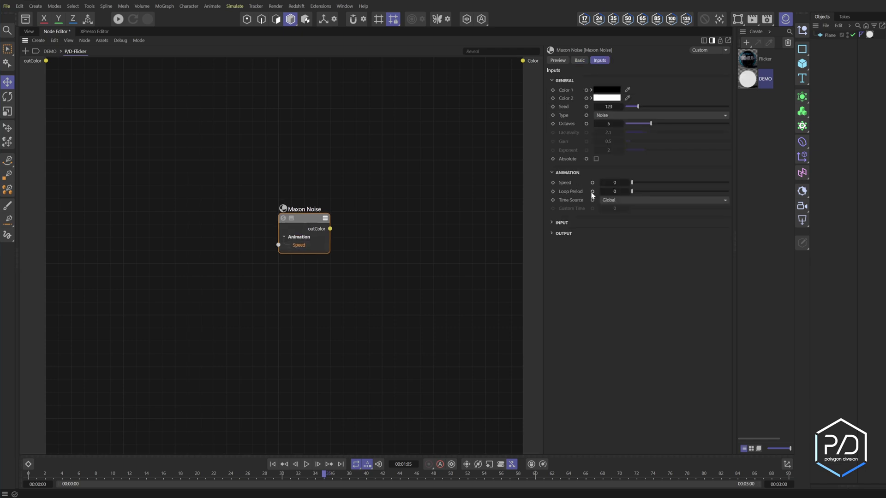
click(592, 191)
click(562, 222)
click(563, 233)
click(609, 250)
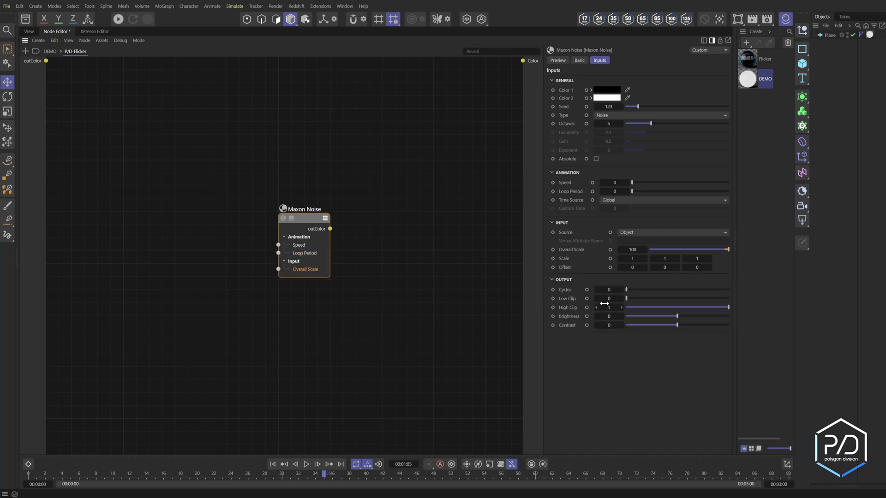
click(587, 326)
alt+middle_drag(276, 348, 335, 349)
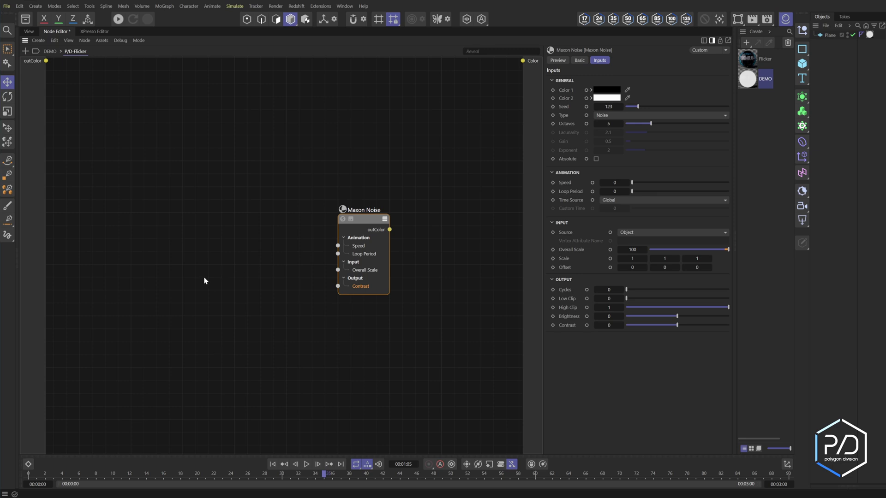
Create an empty group beside the Maxon Noise node, name it Controls and colour it blue
right_click(225, 265)
click(241, 328)
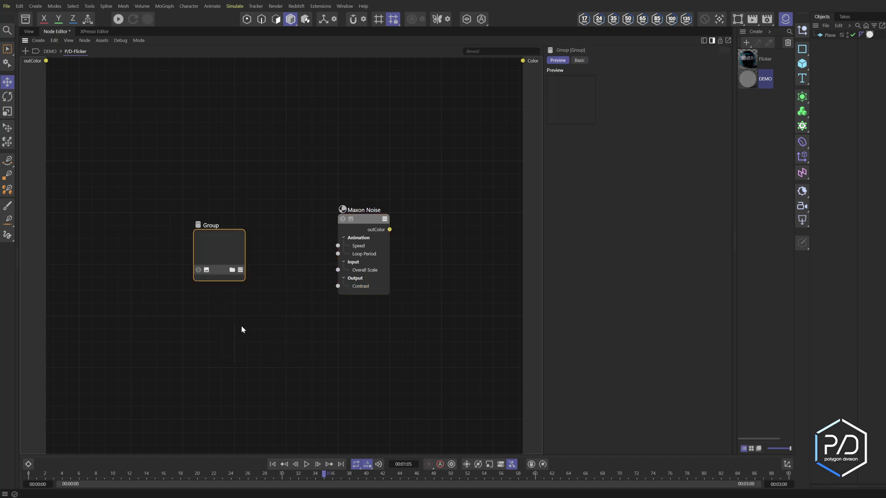
double_click(210, 226)
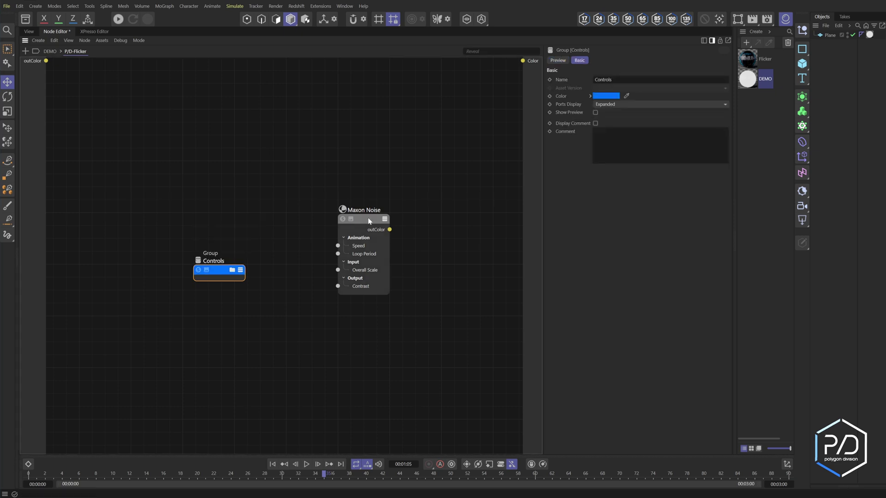
Set the Maxon Noise node's Overall Scale to 10000
click(367, 221)
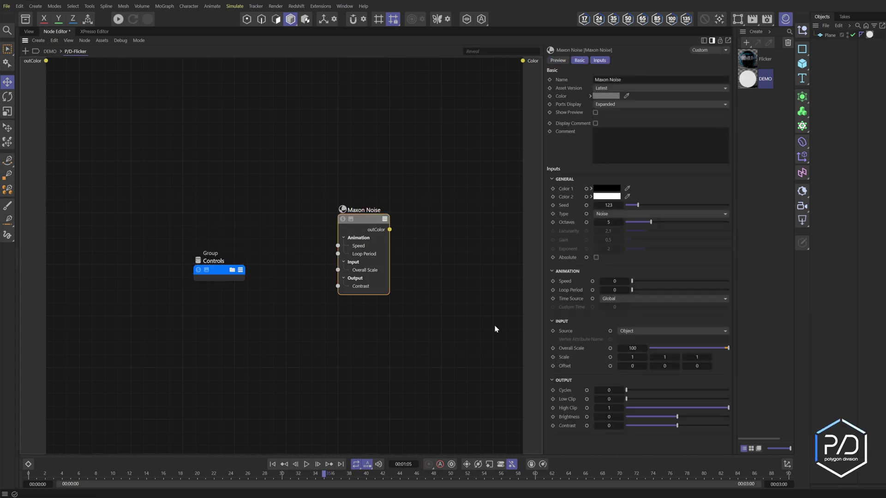
click(640, 348)
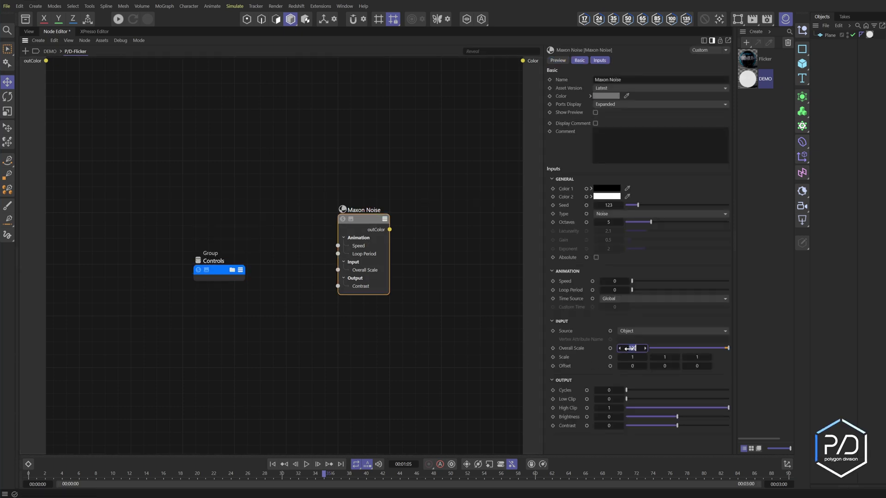
text(10000)
middle_drag(427, 219, 420, 230)
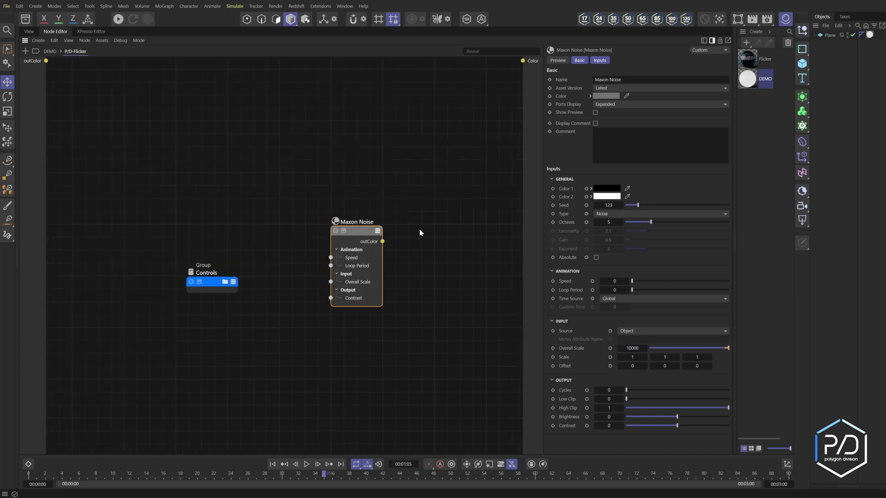
Expose the noise's Seed port and connect its Seed, Speed, Loop Period and Contrast ports to the Controls group
click(586, 205)
drag(331, 257, 226, 288)
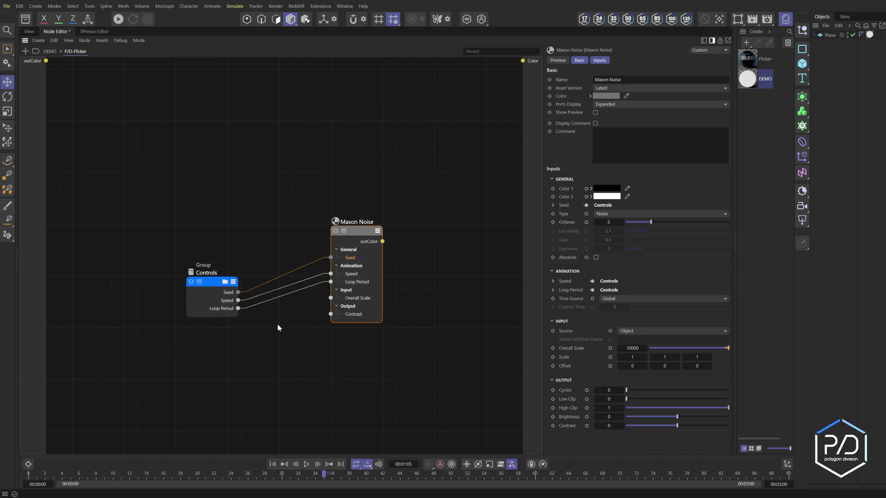
click(328, 314)
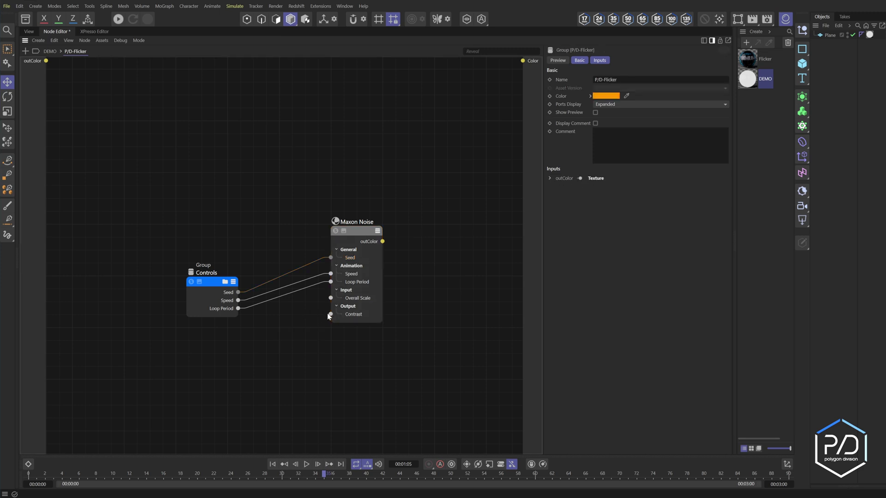
drag(331, 314, 226, 308)
Add a Value node above the Controls group, rename it Scale Fix and colour it red
double_click(266, 208)
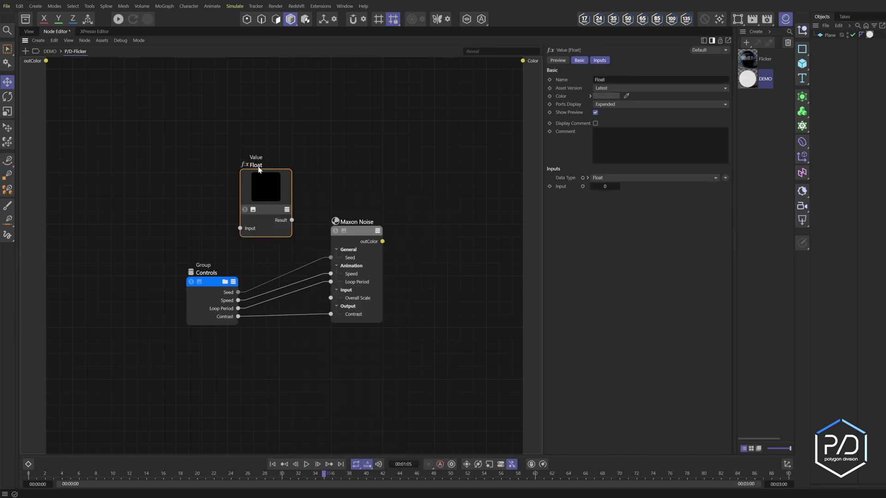
double_click(257, 165)
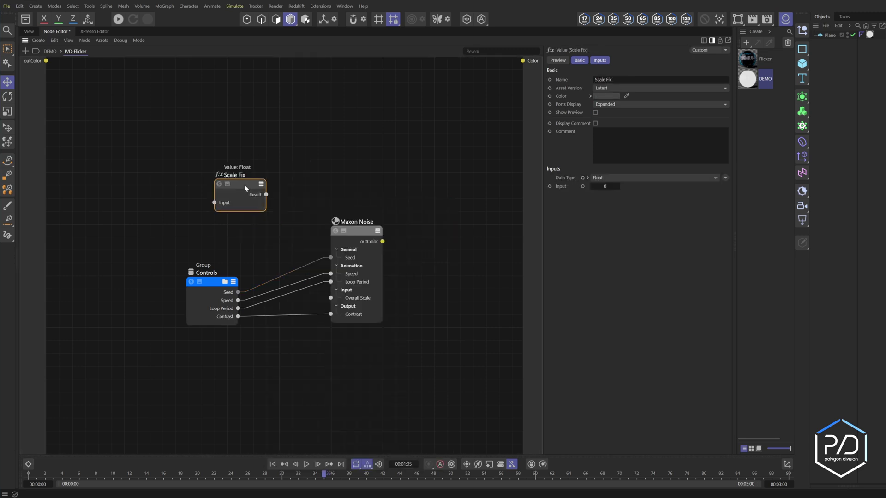
drag(244, 184, 253, 129)
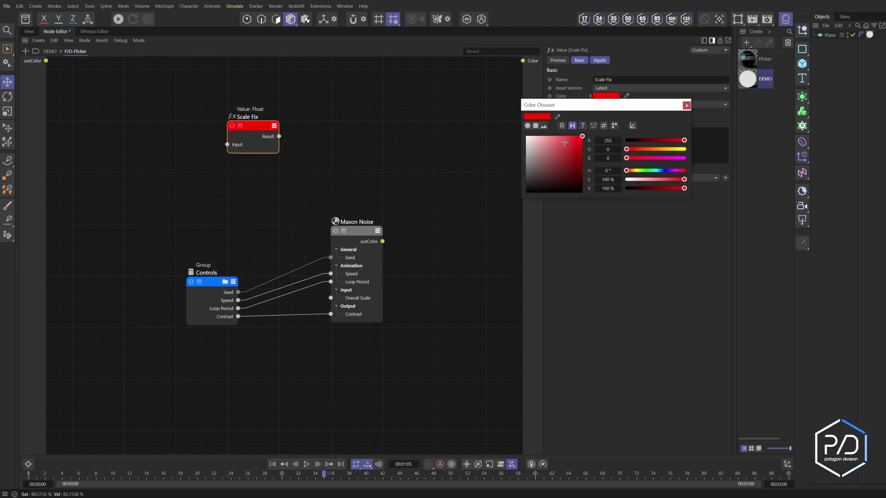
click(367, 147)
Set the Scale Fix node's data type to Int and its input to 10000, and connect its Result to the noise's Overall Scale
click(599, 60)
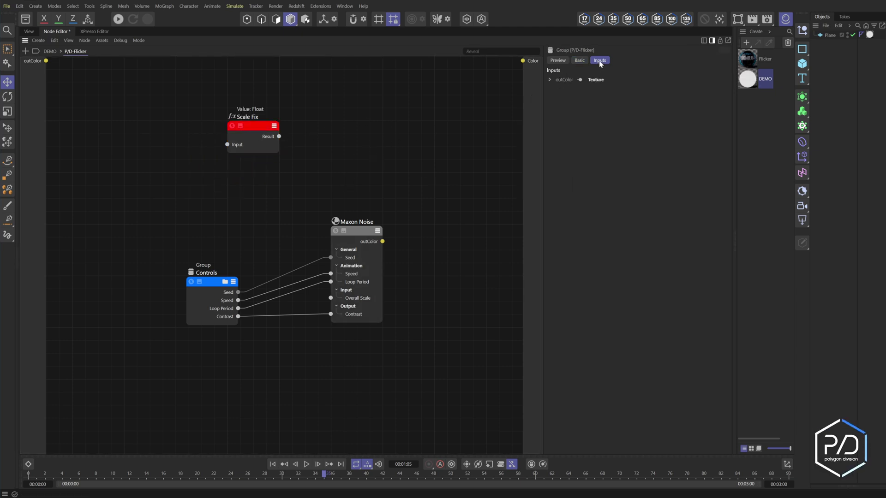
click(249, 126)
click(614, 80)
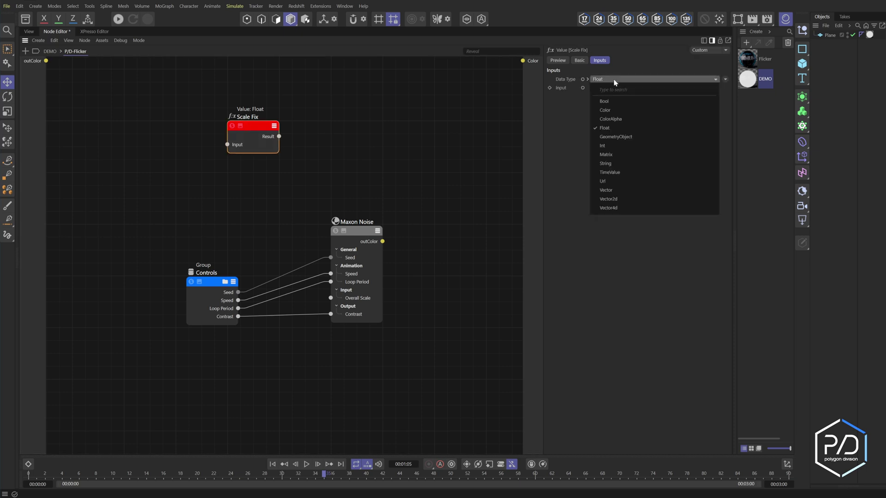
click(608, 146)
click(602, 90)
text(10)
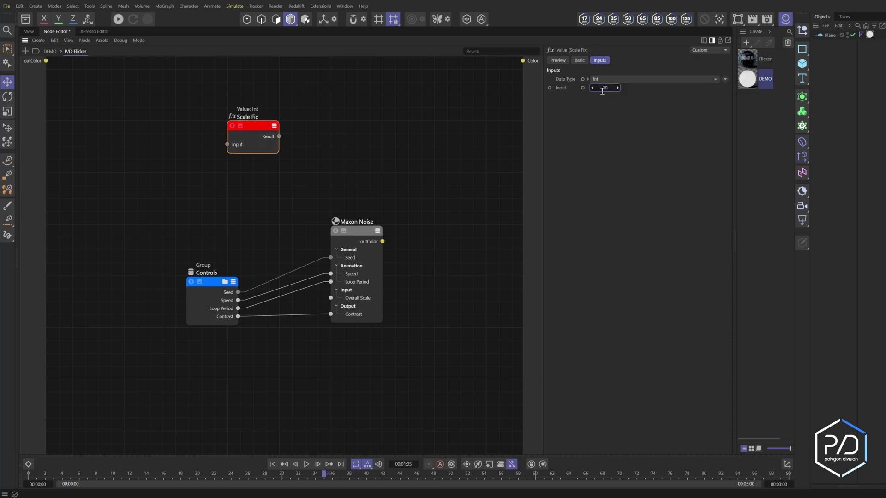
text(000)
drag(279, 137, 326, 235)
drag(326, 235, 330, 297)
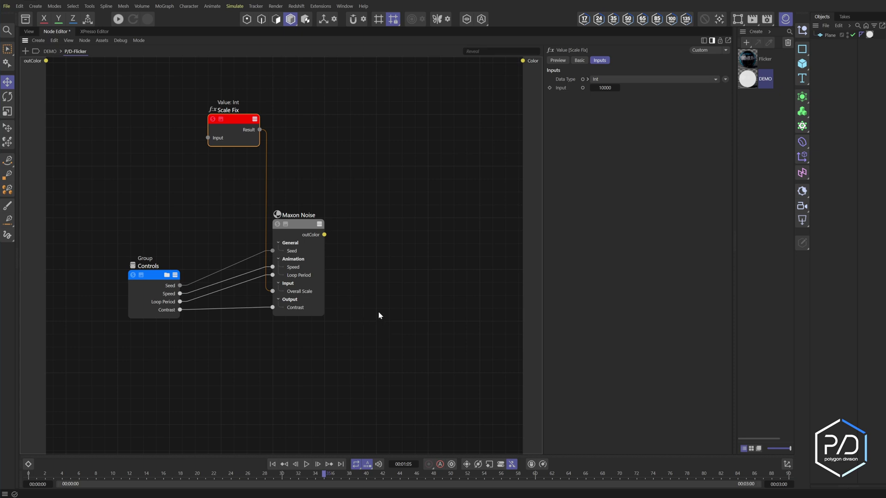
Add a Scalar Ramp node below the Maxon Noise node and name it Custom Curve
double_click(377, 343)
text(ramp)
key(Down)
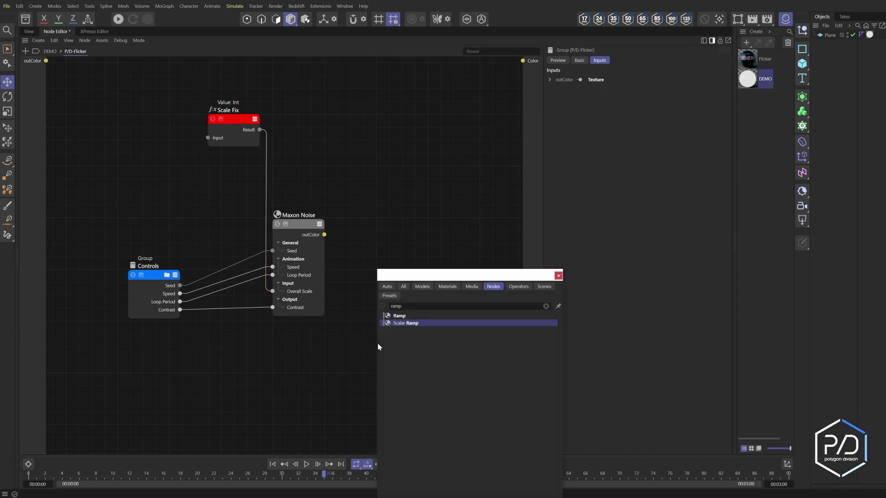
key(Return)
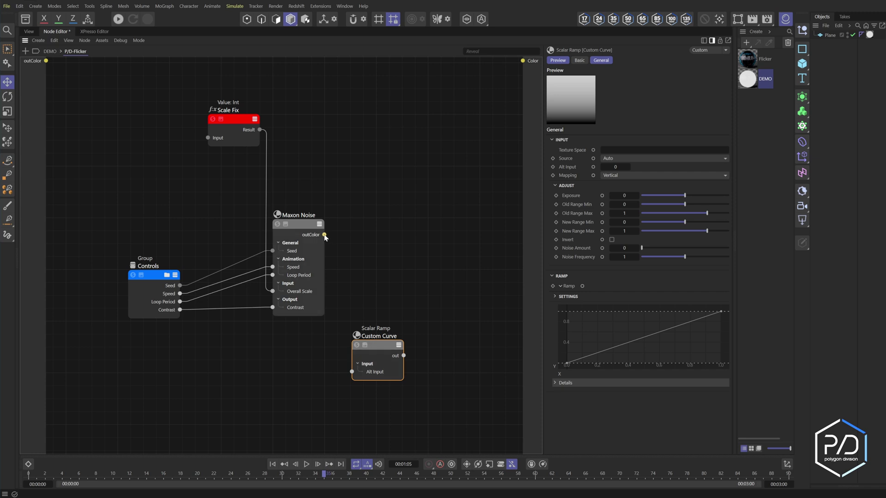
Connect the Maxon Noise outColor to Custom Curve's Alt Input, and expose Custom Curve's Ramp port and link it to the Controls group
drag(325, 234, 351, 372)
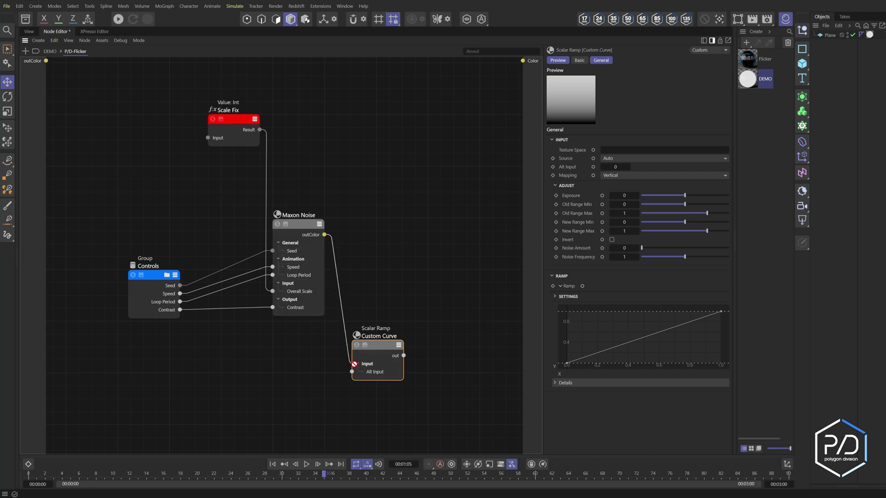
click(582, 286)
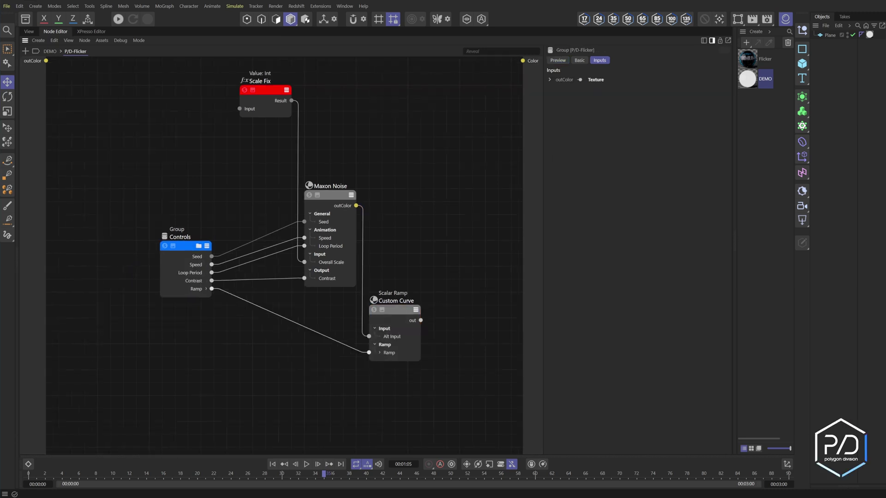
Add a Color Layer node, mask Layer 1 with Custom Curve, and route the group's outColor input through Layer 1's Color to the Color output
middle_drag(480, 312, 471, 310)
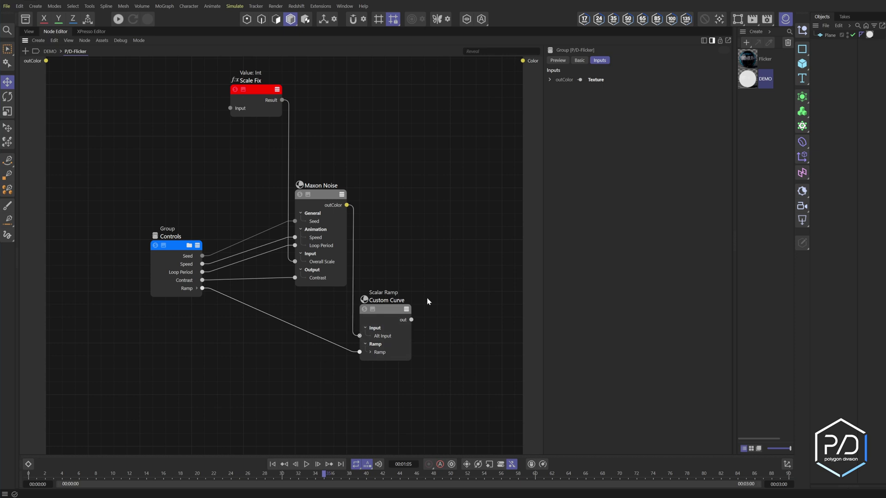
middle_drag(435, 259, 415, 270)
double_click(412, 256)
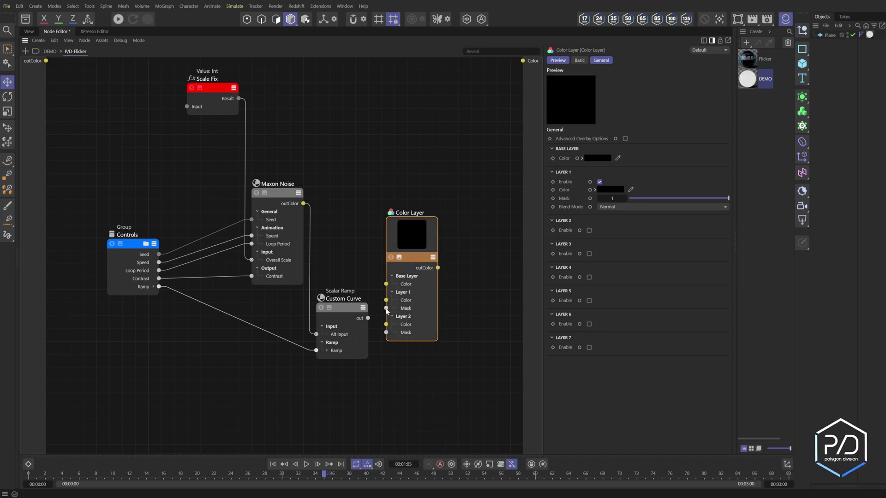
drag(369, 318, 386, 308)
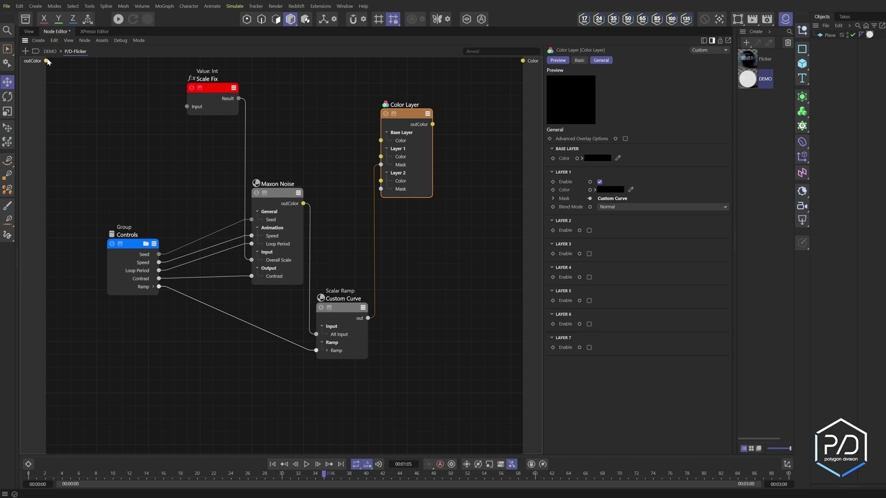
drag(46, 61, 387, 161)
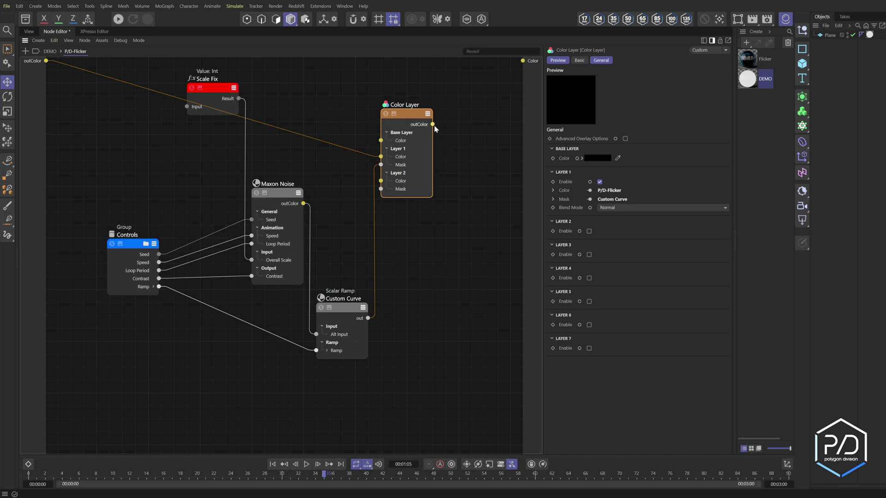
drag(432, 124, 522, 62)
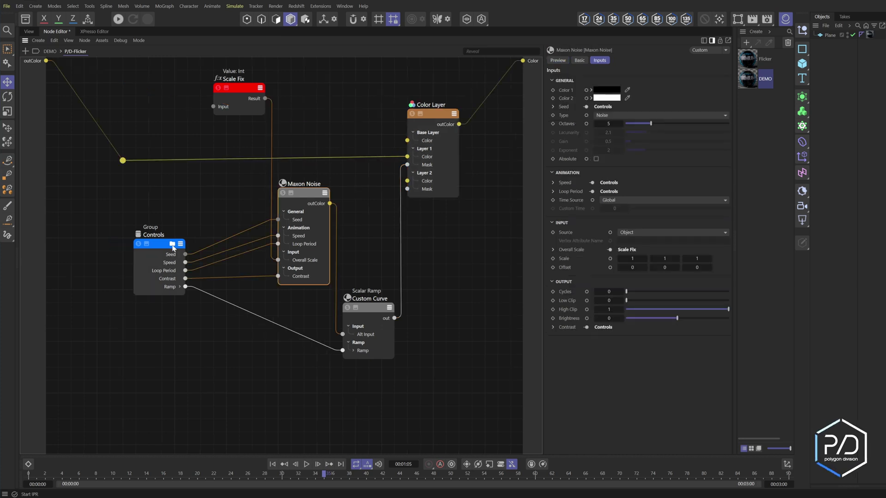
Inside the Controls group, expose Speed, Loop Period, Contrast and Ramp as group inputs
click(172, 245)
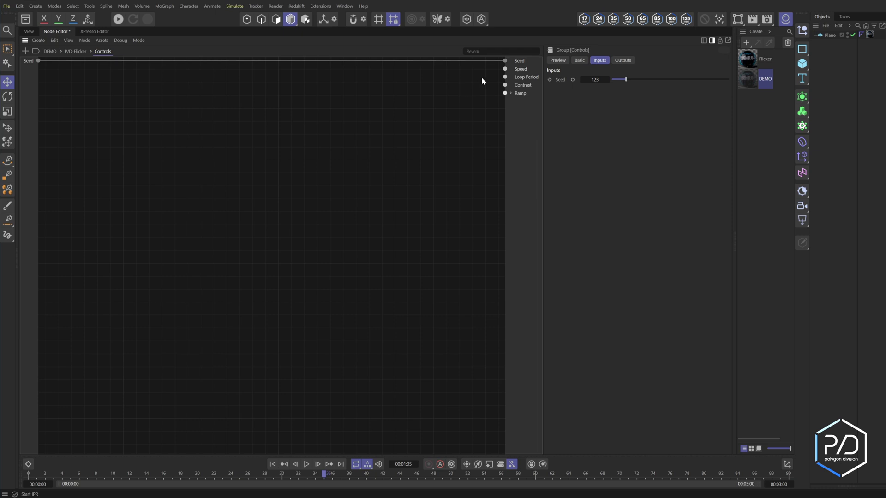
click(482, 95)
drag(504, 77, 465, 102)
click(473, 101)
click(474, 108)
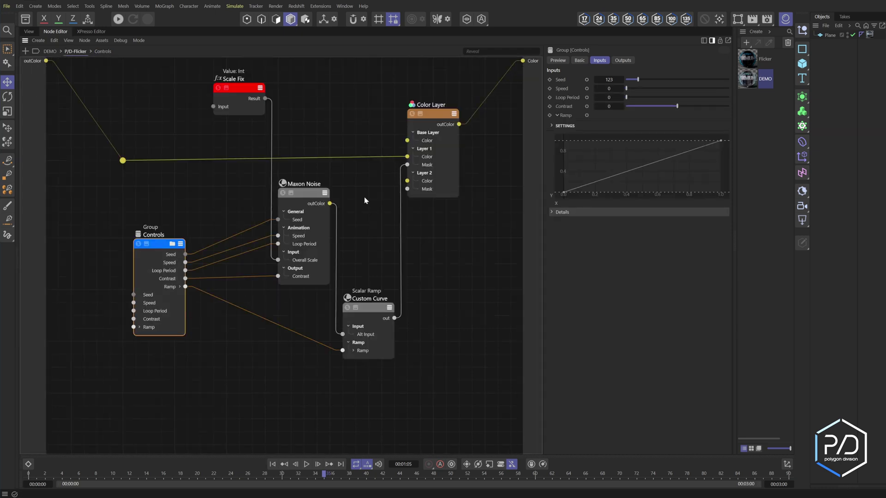
Set the Controls group's Speed to 100 and its Contrast to 0.5
click(610, 88)
text(1)
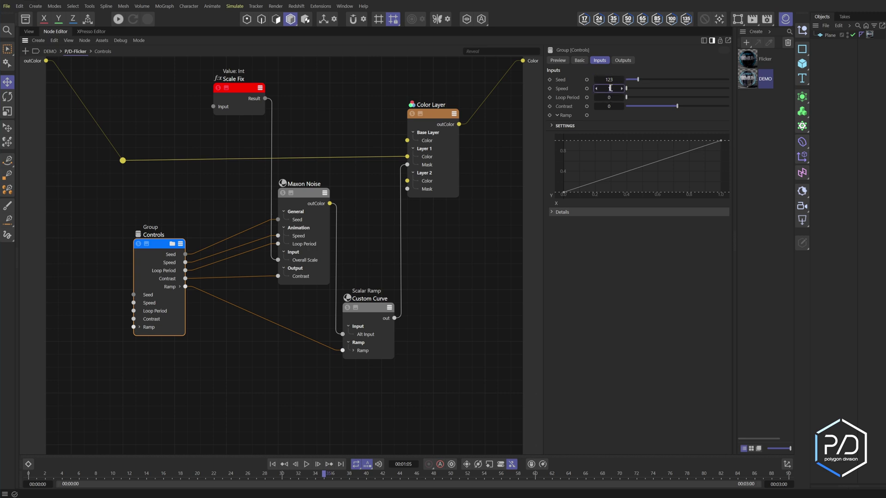
text(00)
key(Return)
drag(696, 106, 703, 106)
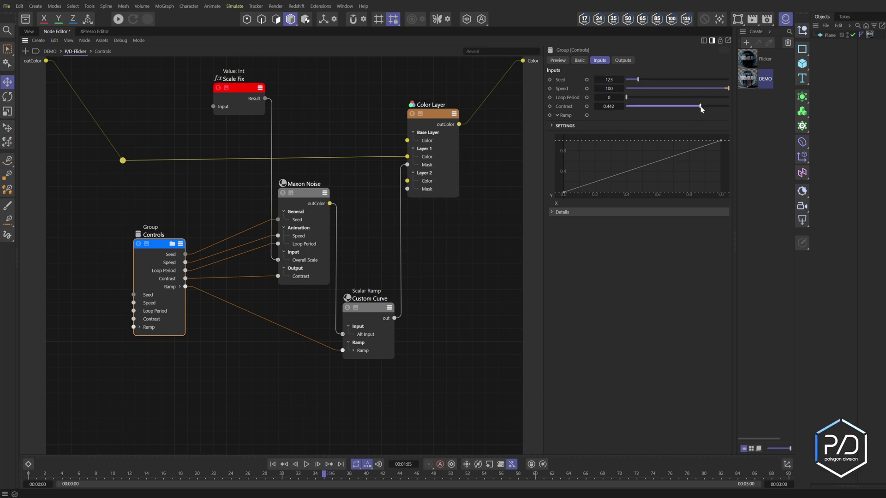
click(609, 106)
text(0.5)
key(Return)
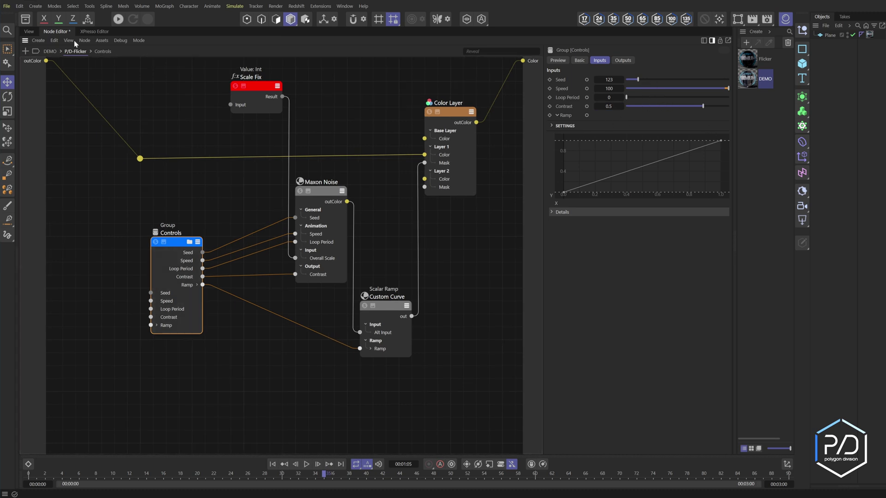
Play the animation in the rendered viewport to check the flicker, and stop the playback
click(29, 31)
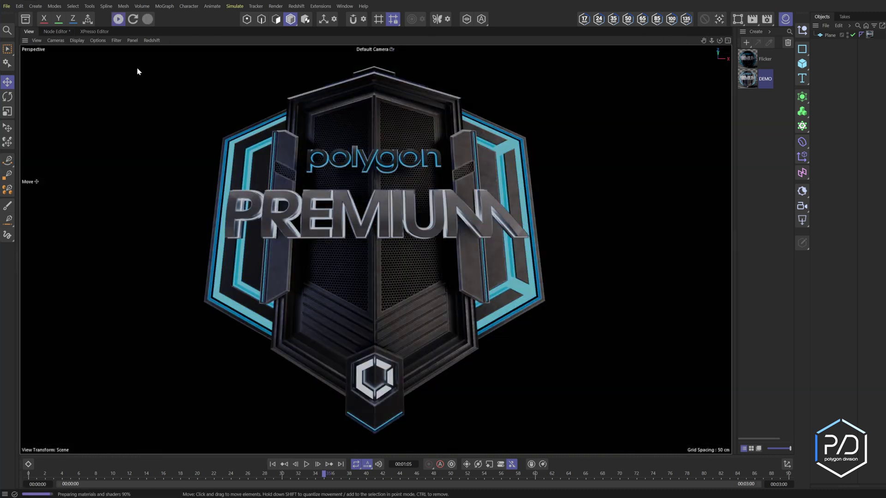
click(306, 464)
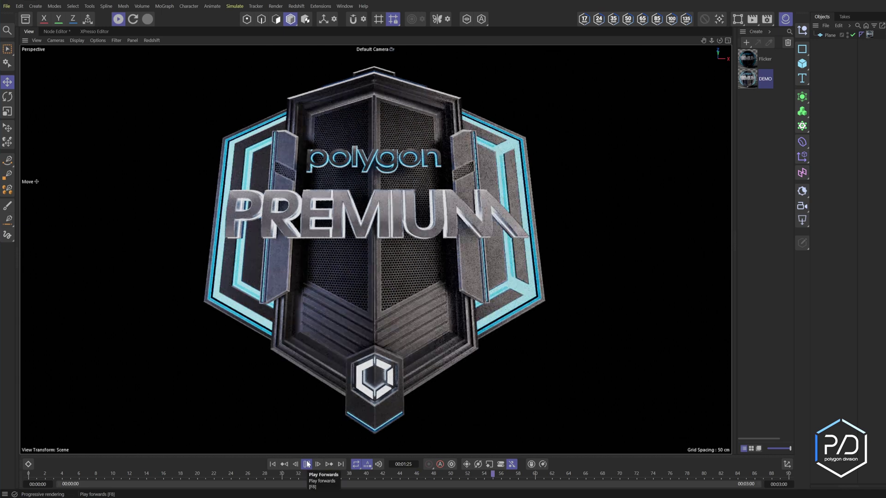
click(307, 464)
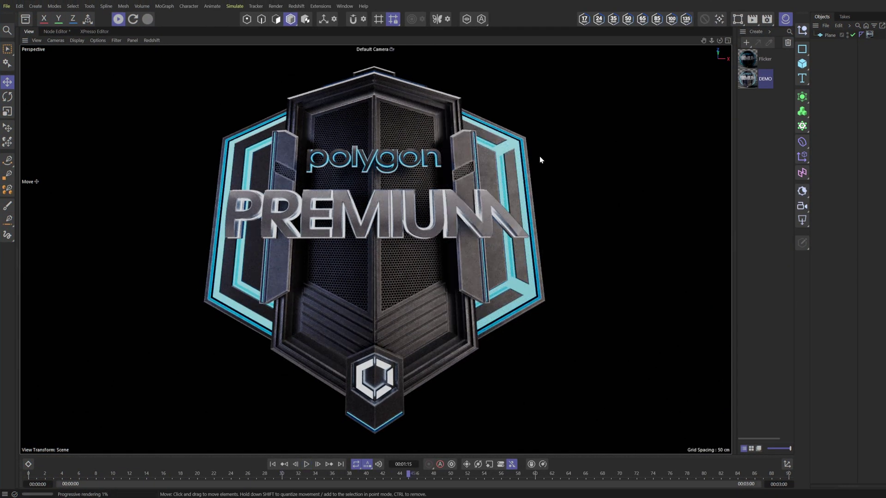
Set the Scale Fix node's input to 50000 and play the rendered animation again
click(66, 31)
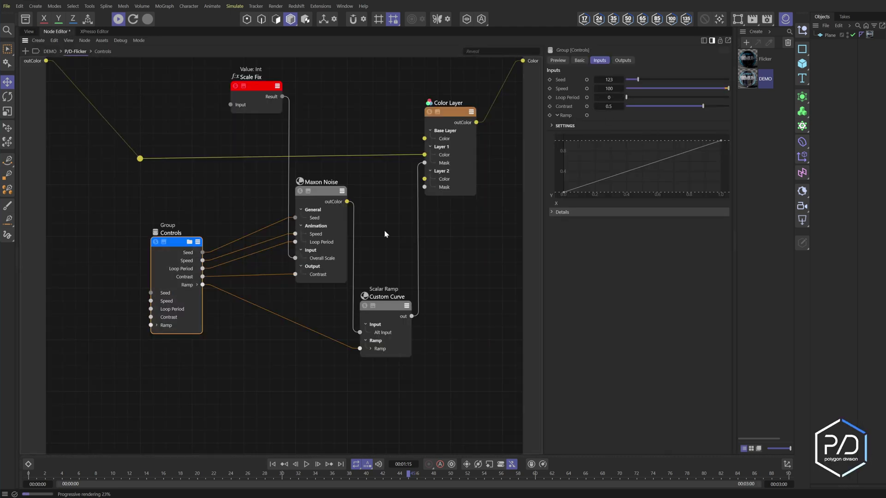
click(261, 93)
click(597, 88)
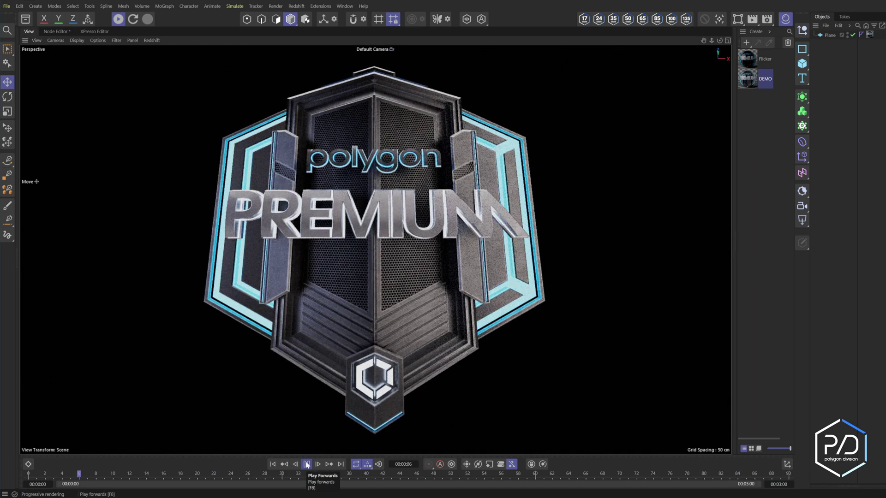
click(307, 464)
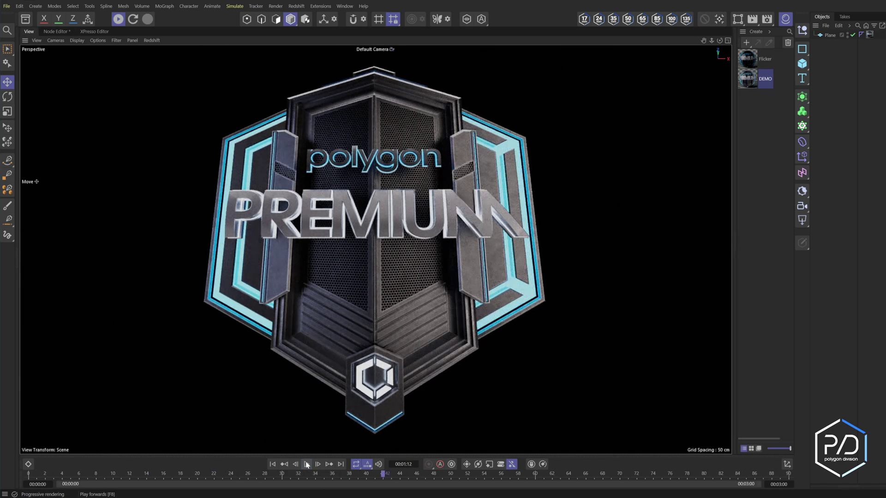
Connect Custom Curve's out port to the Layer 2 Color of the Color Layer node as well
click(67, 33)
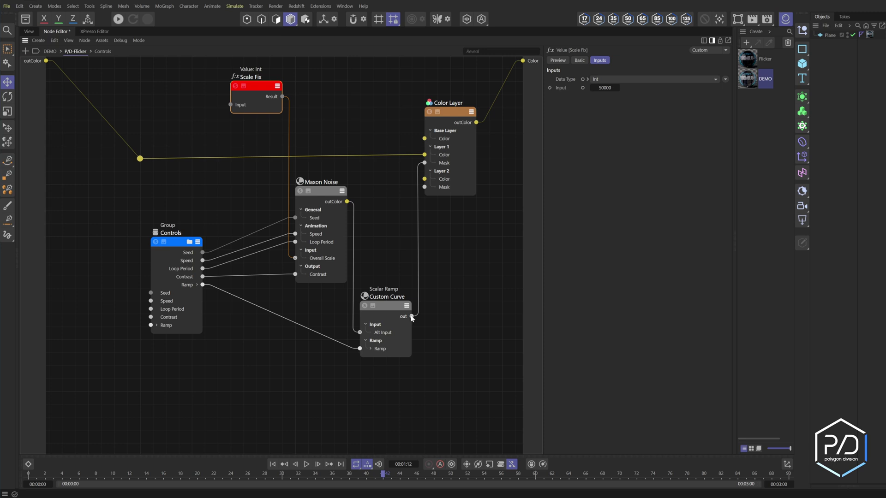
drag(412, 316, 429, 178)
click(463, 181)
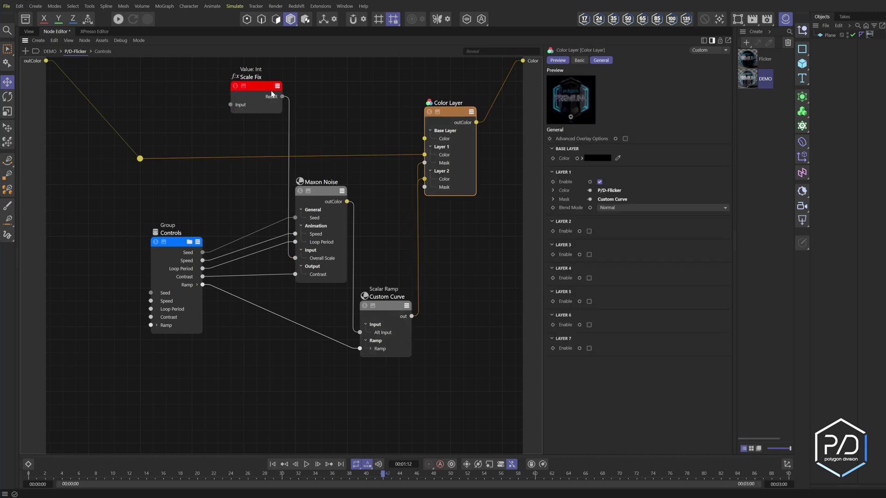
Duplicate Scale Fix as a Bool value node named Checker, connect it to the Color Layer's Layer 2 Mask, and preview the render
click(261, 86)
ctrl+drag(261, 86, 352, 86)
click(597, 79)
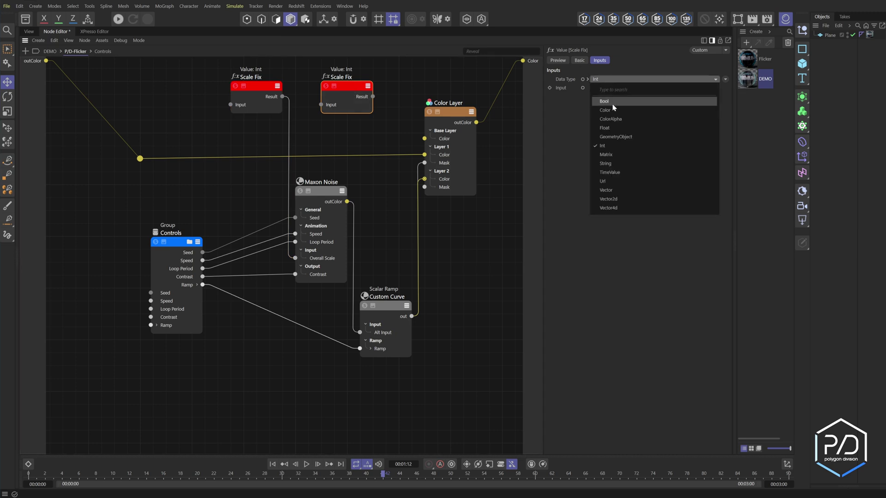
click(613, 102)
drag(425, 187, 373, 96)
double_click(347, 78)
text(Checker)
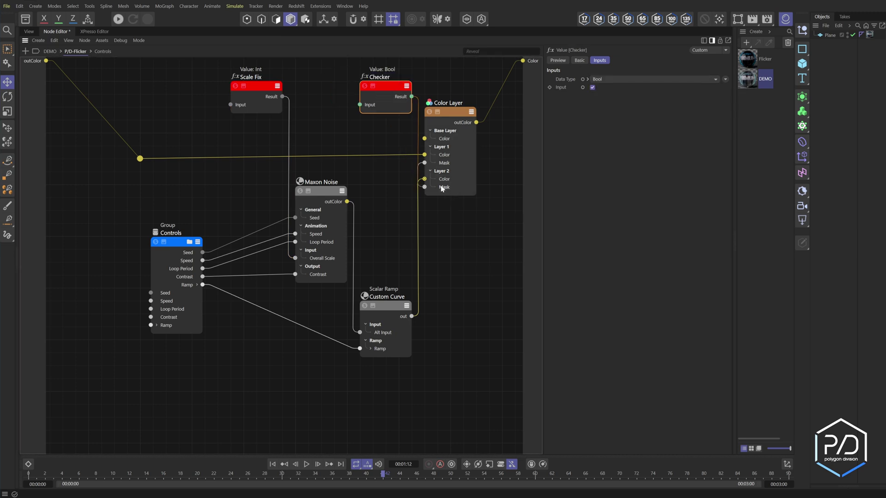
click(29, 31)
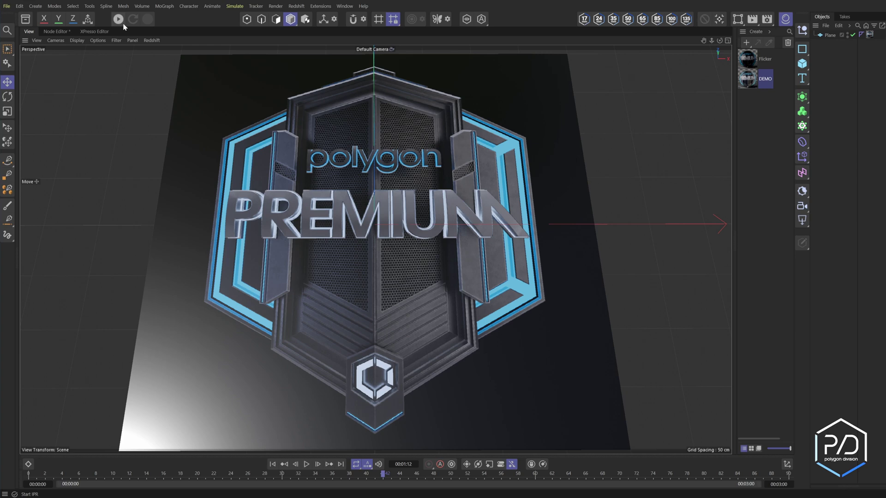
click(121, 22)
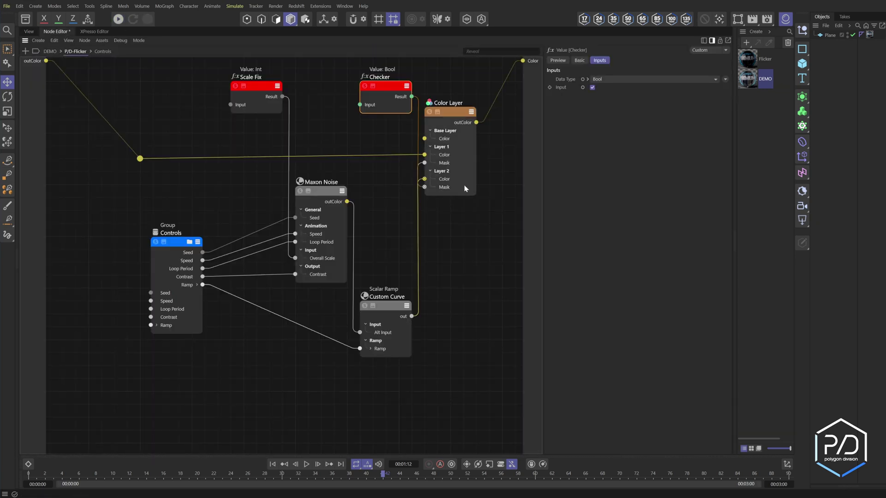
Remove the Color Layer's Layer 2 Mask port and connect the Checker node's Result to an exposed Layer 2 Enable port instead
click(465, 188)
drag(396, 85, 357, 91)
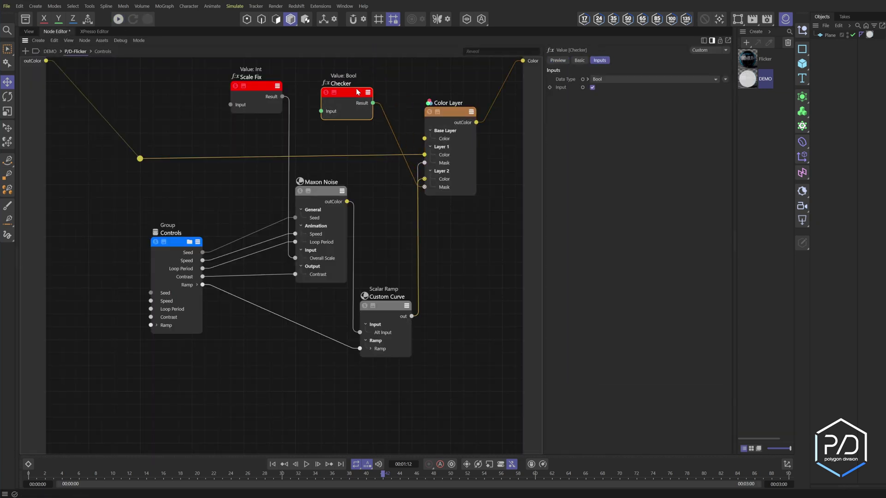
click(443, 189)
key(Delete)
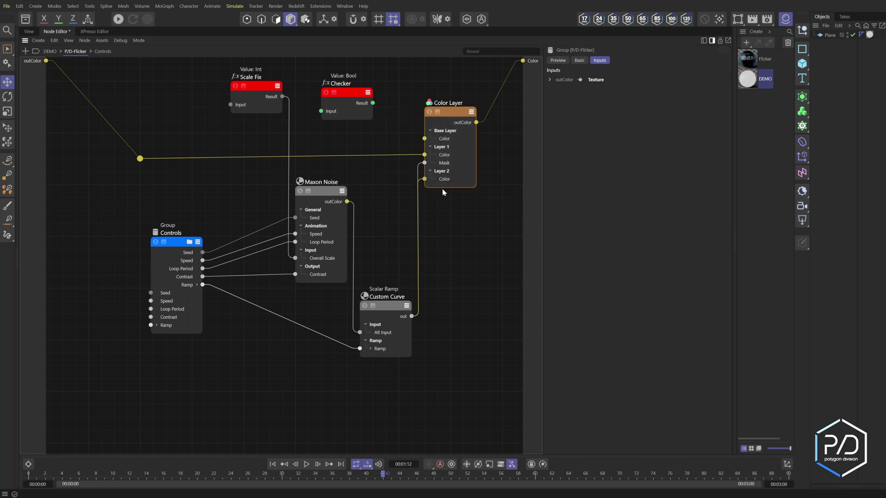
click(442, 189)
click(590, 231)
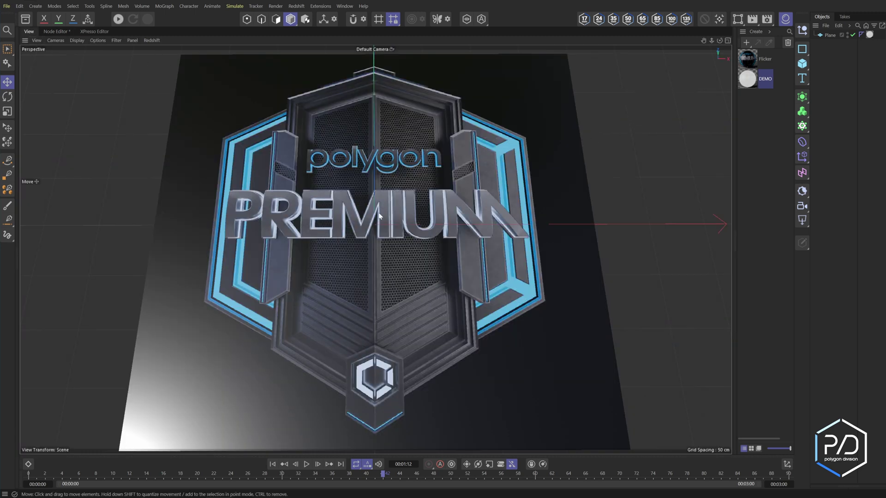
Play the animation in the rendered view and inspect the P/D-Flicker group's inputs at the material's top level
key(ctrl+r)
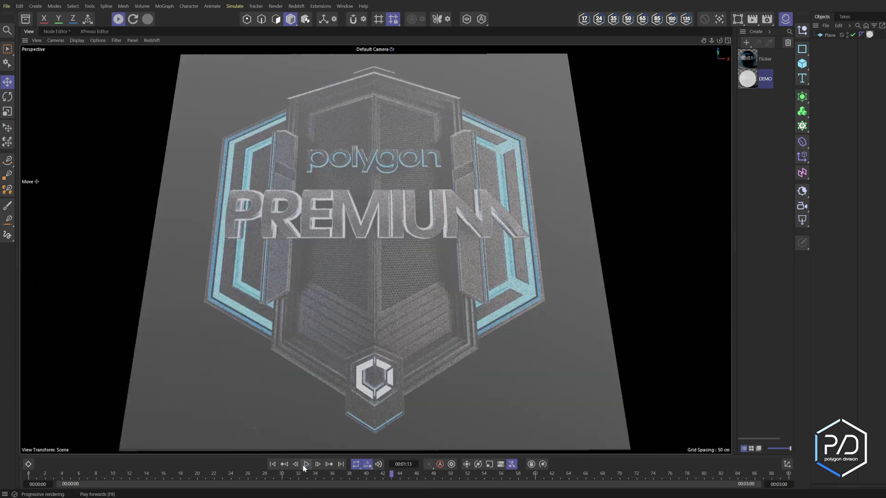
click(306, 465)
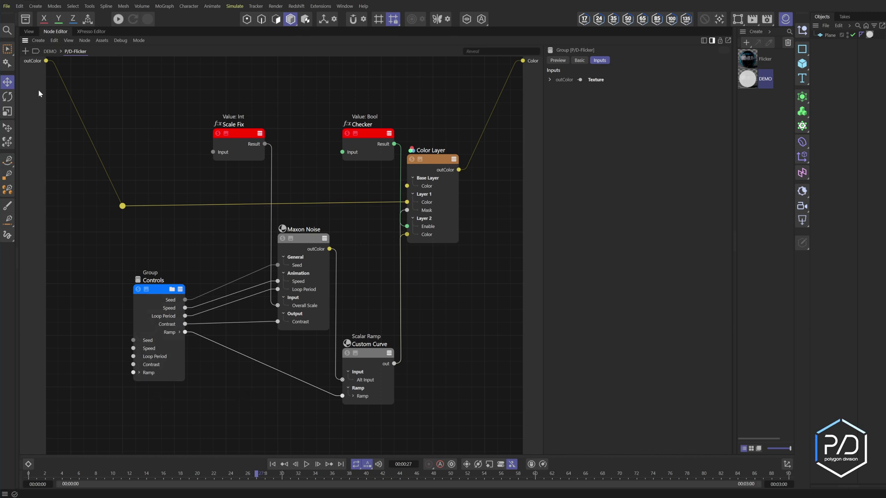
click(50, 51)
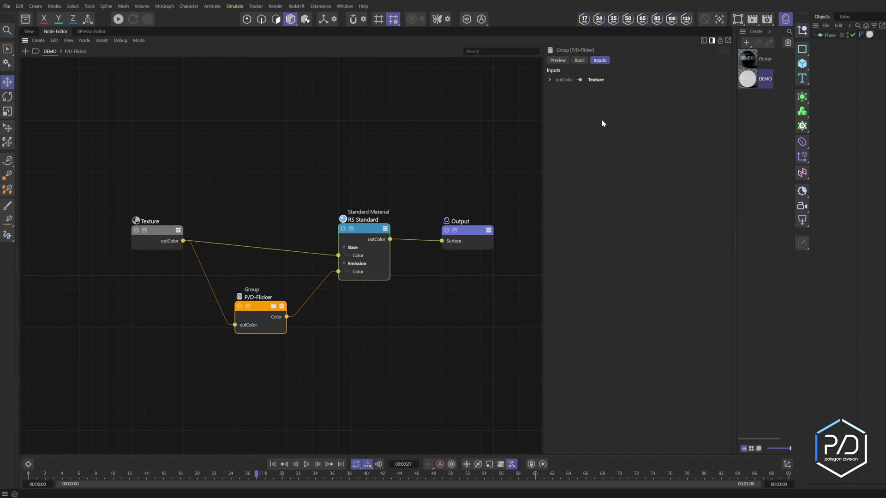
double_click(256, 316)
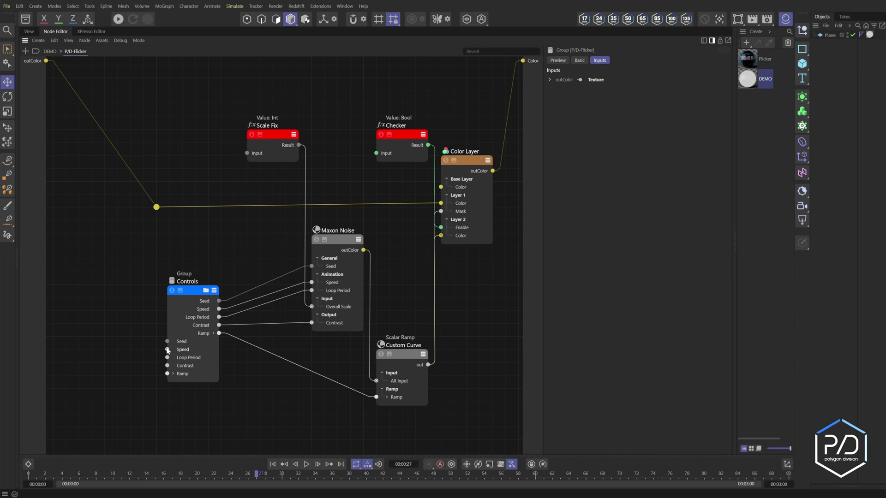
Rename the P/D-Flicker group's input port To Flicker and its output port Flicker
double_click(35, 61)
text(Te Flicker)
double_click(534, 61)
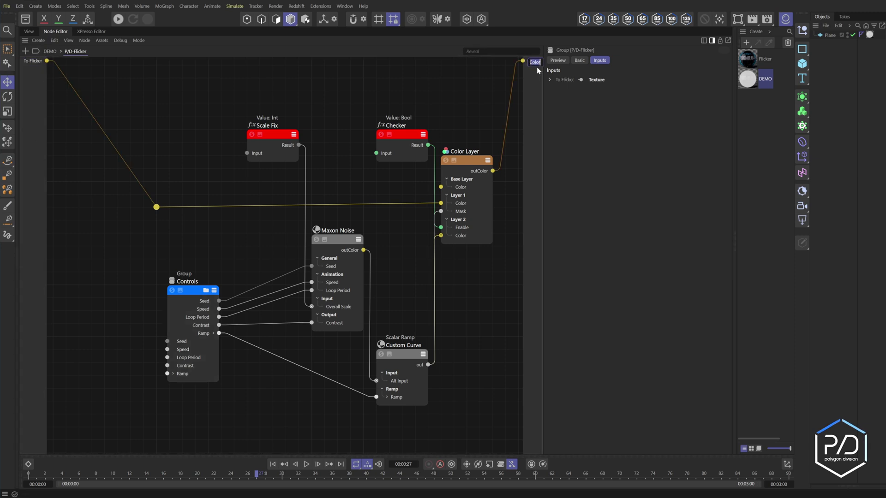
text(Flicker)
key(Return)
Expose the Controls group's Speed, Loop Period, Contrast and Ramp, plus the Checker node's Input as Checker, as inputs of the P/D-Flicker group
drag(161, 340, 137, 320)
click(143, 329)
drag(167, 357, 144, 363)
click(154, 348)
click(155, 364)
click(155, 369)
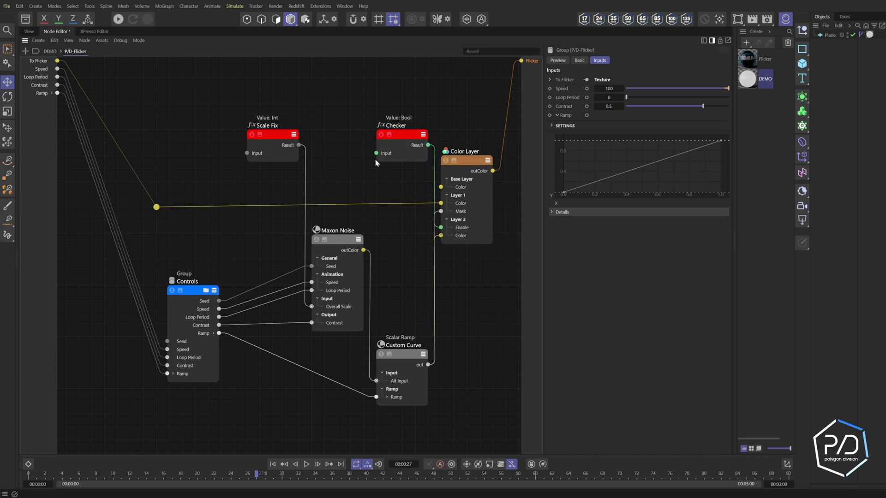
drag(376, 154, 346, 156)
click(357, 161)
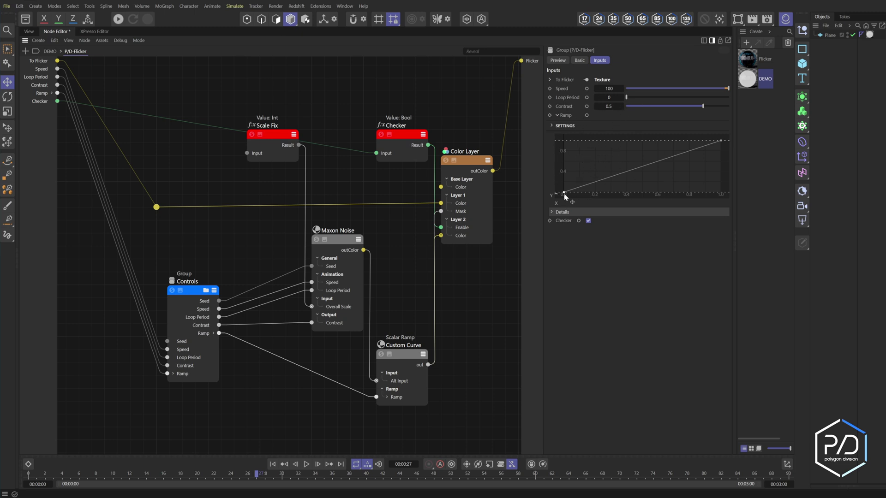
Shape the P/D-Flicker group's Ramp into a smooth S-curve by moving its start and end inward and easing both ends
drag(563, 193, 657, 191)
drag(721, 141, 664, 141)
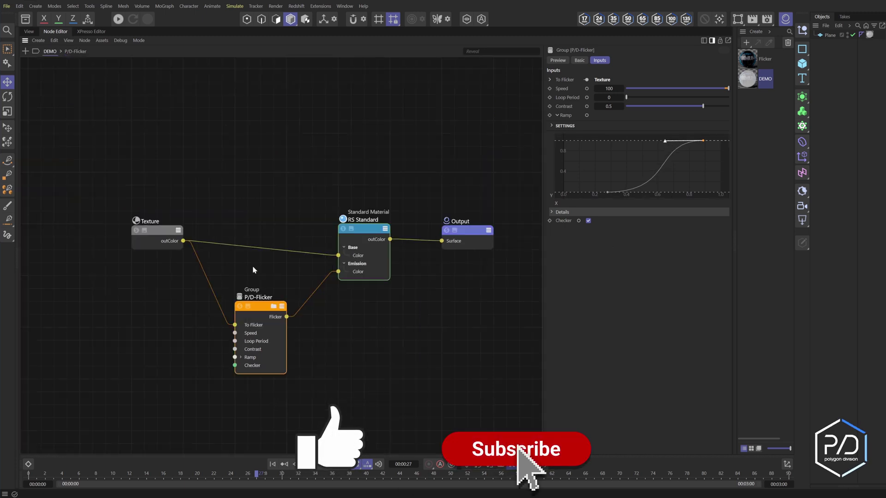
Move the Texture node aside and insert a Color Correct node between it and the P/D-Flicker group's To Flicker input
click(253, 267)
click(262, 306)
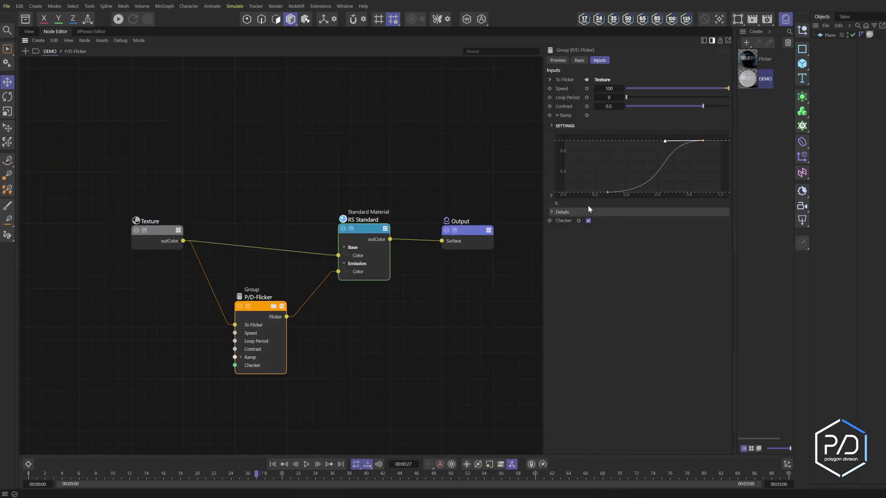
middle_drag(167, 237, 222, 232)
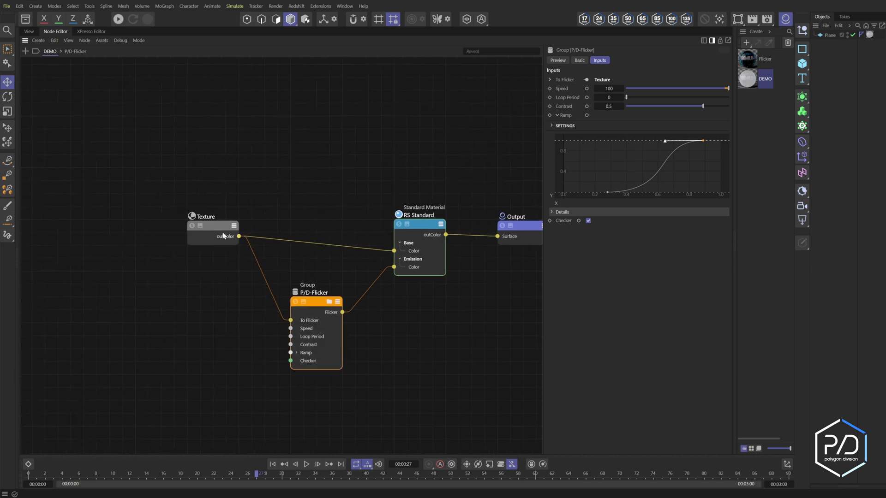
drag(224, 235, 184, 234)
double_click(237, 308)
text(corr)
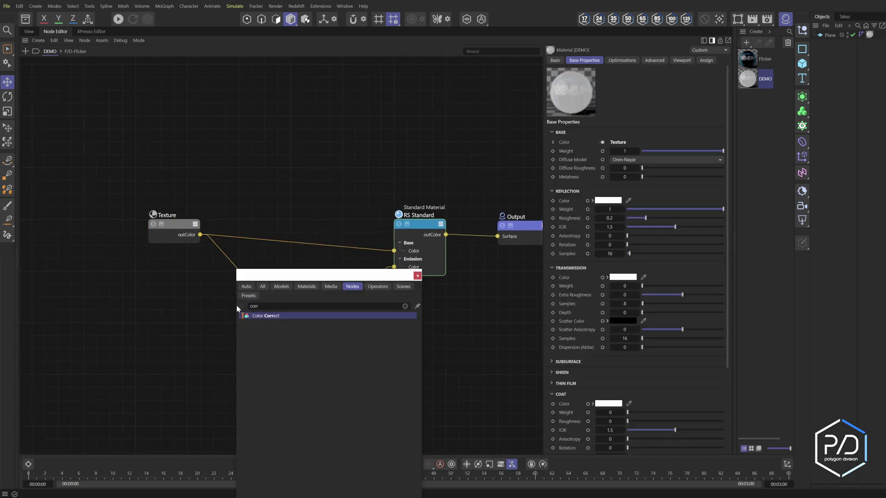
key(Return)
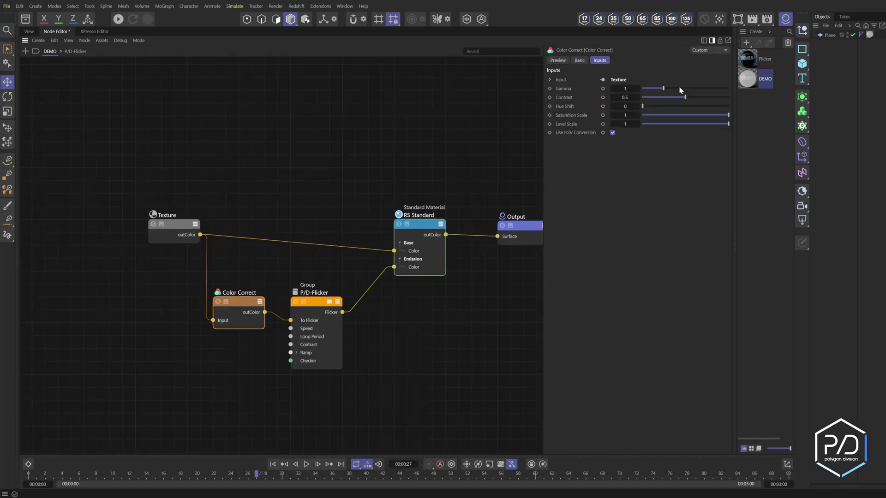
Set the Color Correct node's Contrast to 0.8 and turn off the P/D-Flicker group's Checker
drag(685, 96, 711, 97)
click(335, 294)
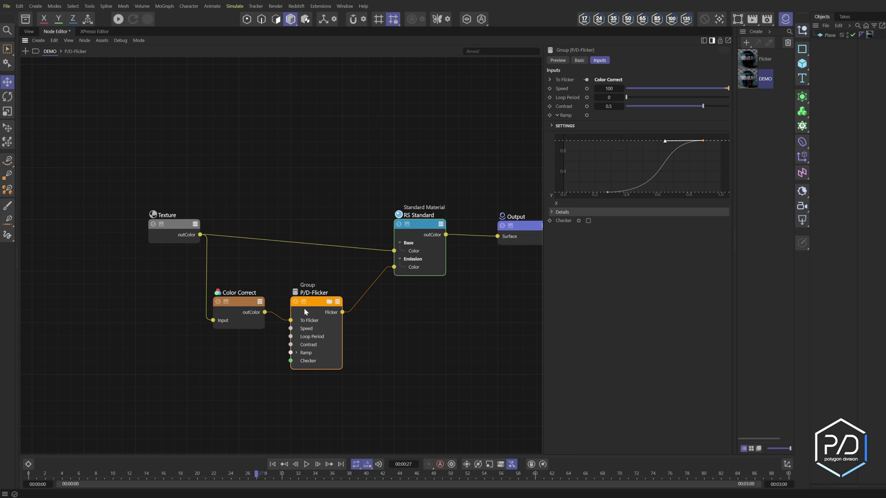
key(ctrl+z)
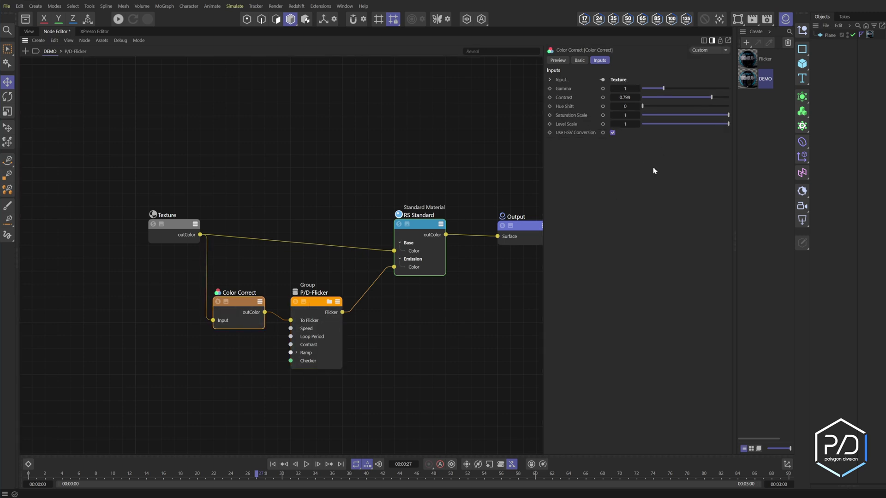
click(625, 98)
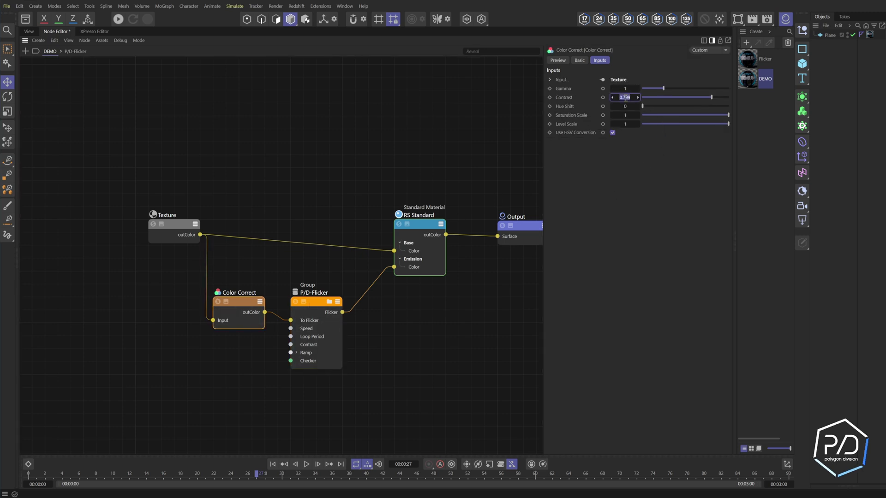
text(0.8)
key(Return)
Play the animation in the rendered view to examine the flicker on the color-corrected texture
click(316, 305)
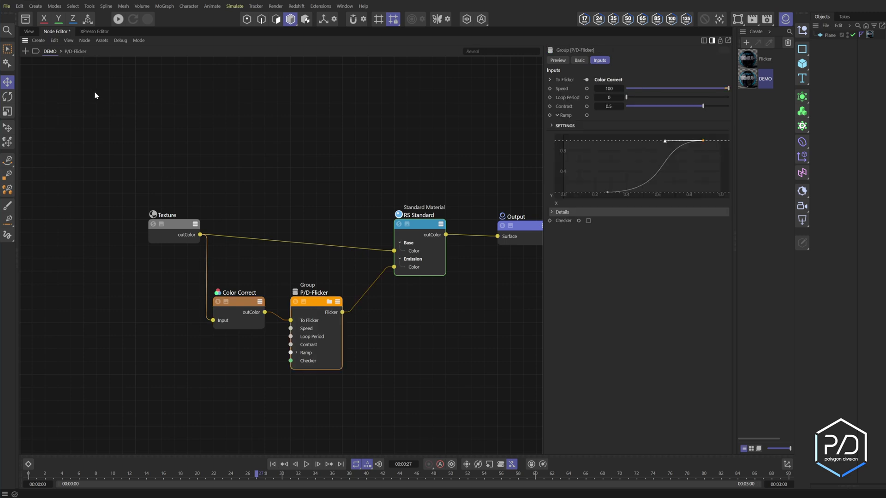
click(306, 464)
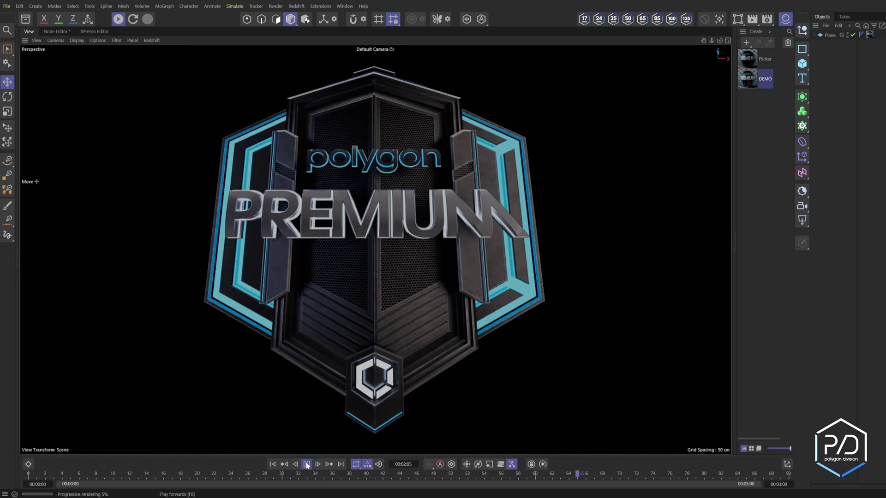
click(307, 464)
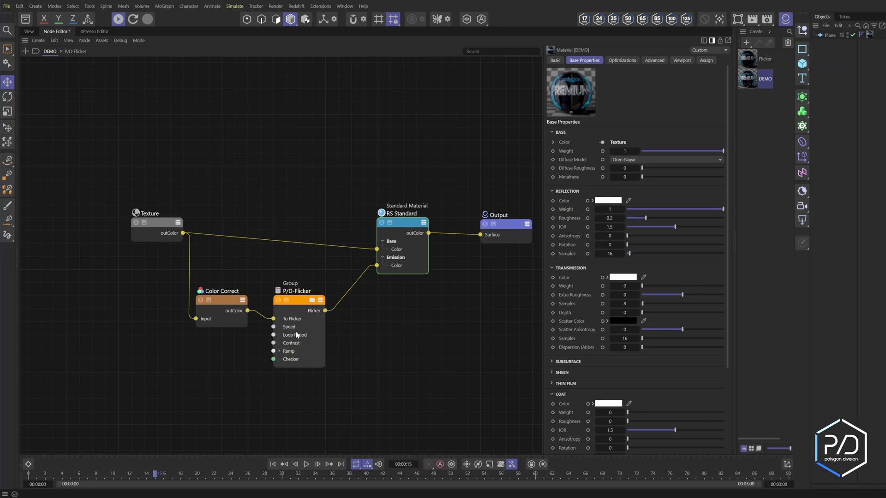
Collapse the P/D-Flicker node to its connected ports and place a duplicate of the group directly below it
click(290, 327)
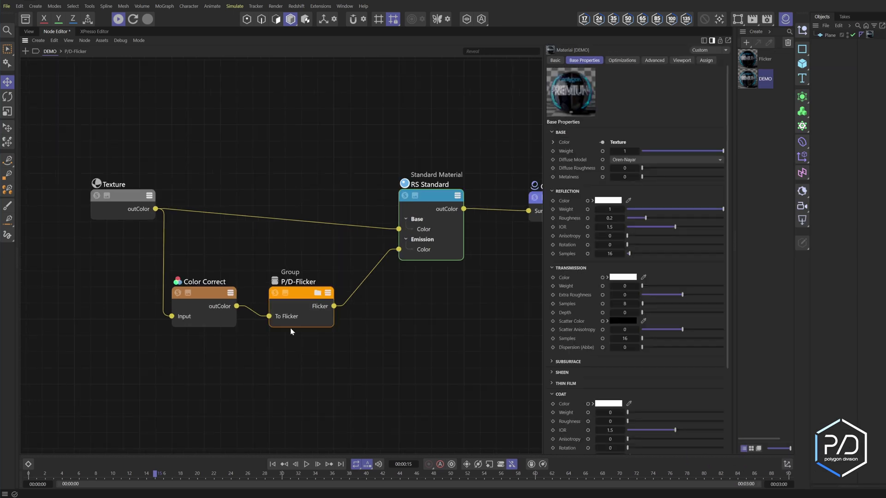
click(304, 297)
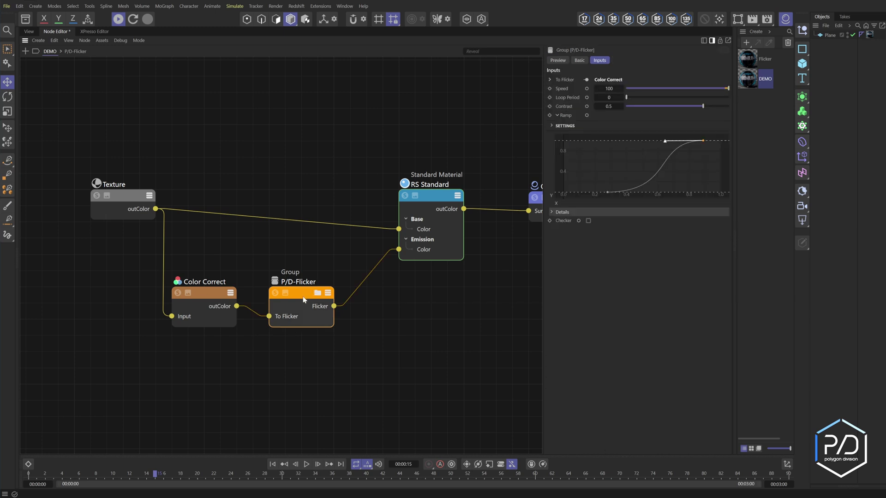
ctrl+drag(304, 297, 309, 362)
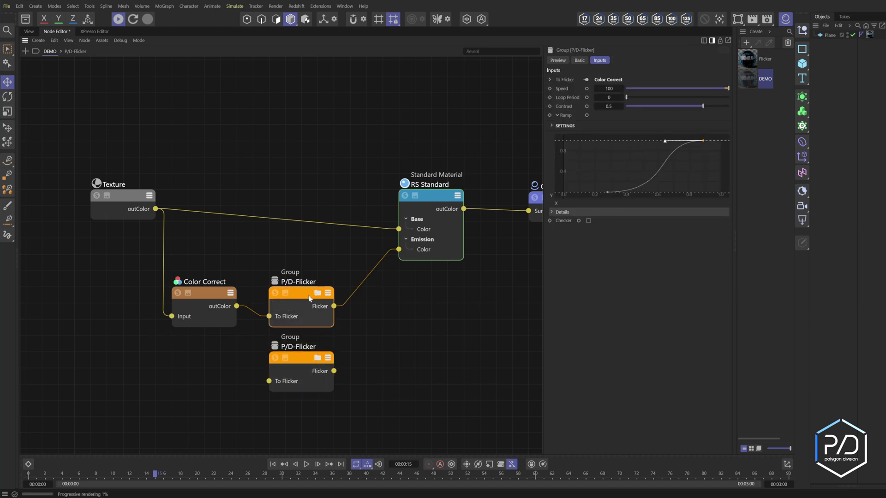
click(102, 40)
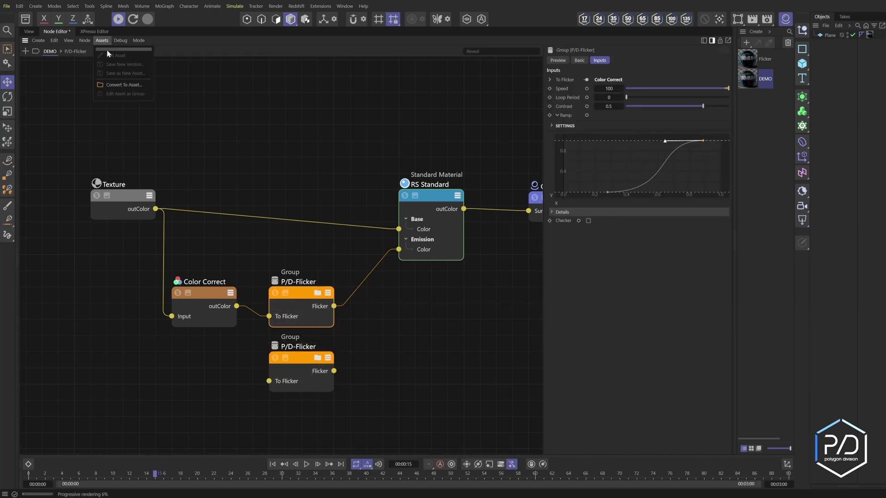
click(125, 85)
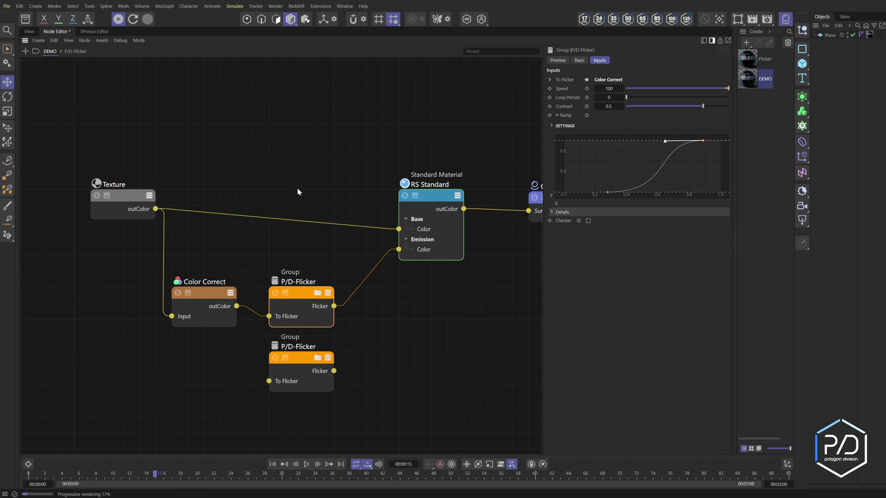
click(306, 358)
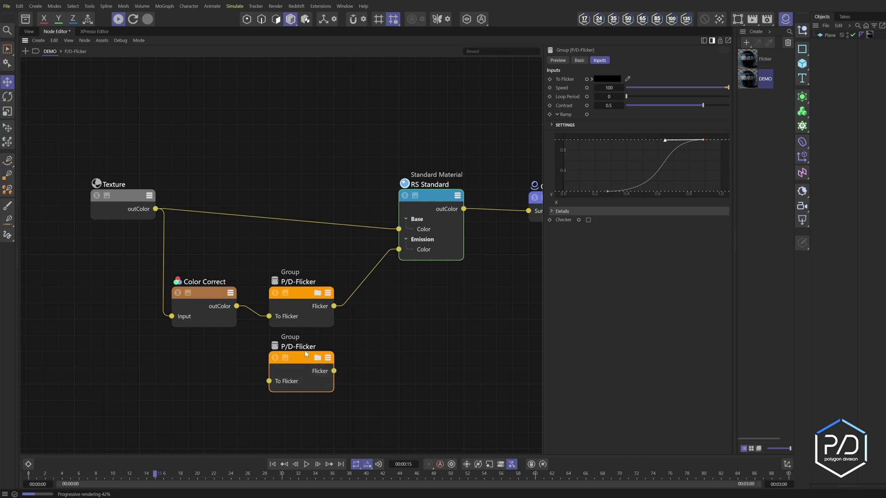
click(301, 298)
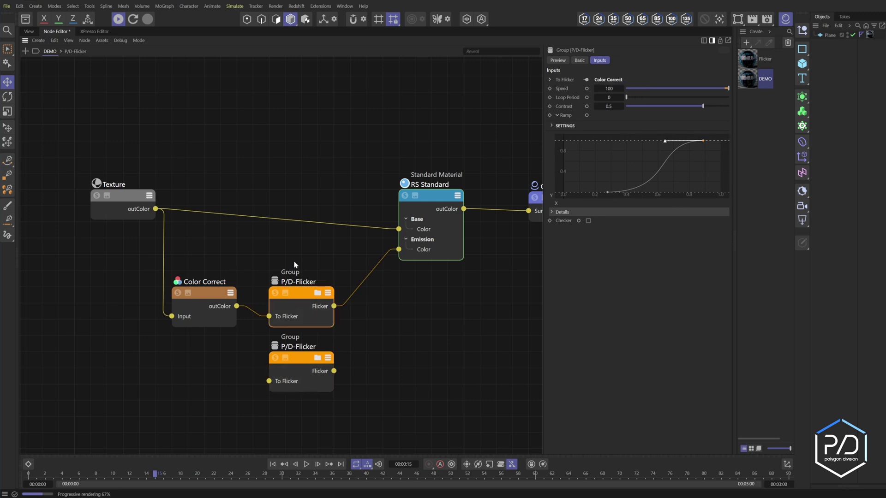
click(103, 41)
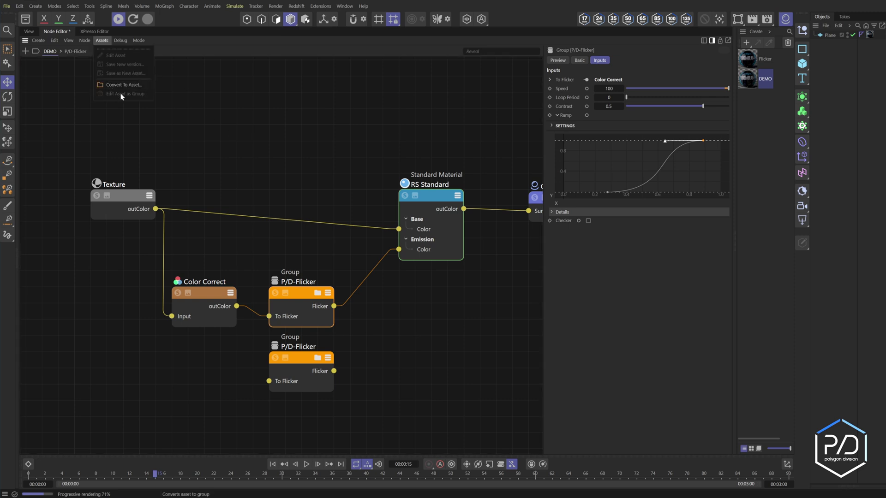
click(295, 262)
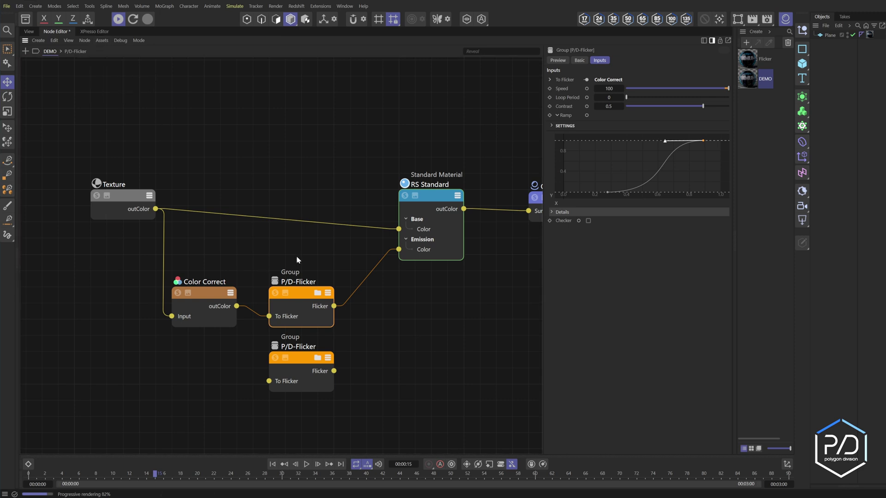